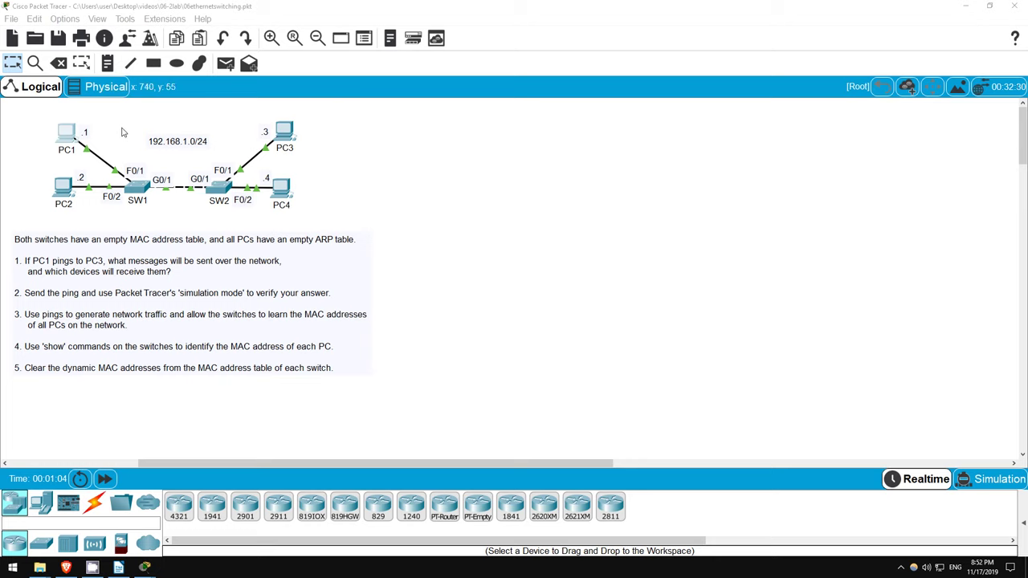
# Step: Select switches SW1 and SW2, then PC1/PC2 and PC3/PC4, and clear the selection
pyautogui.click(122, 132)
pyautogui.moveTo(122, 129); pyautogui.dragTo(246, 194)
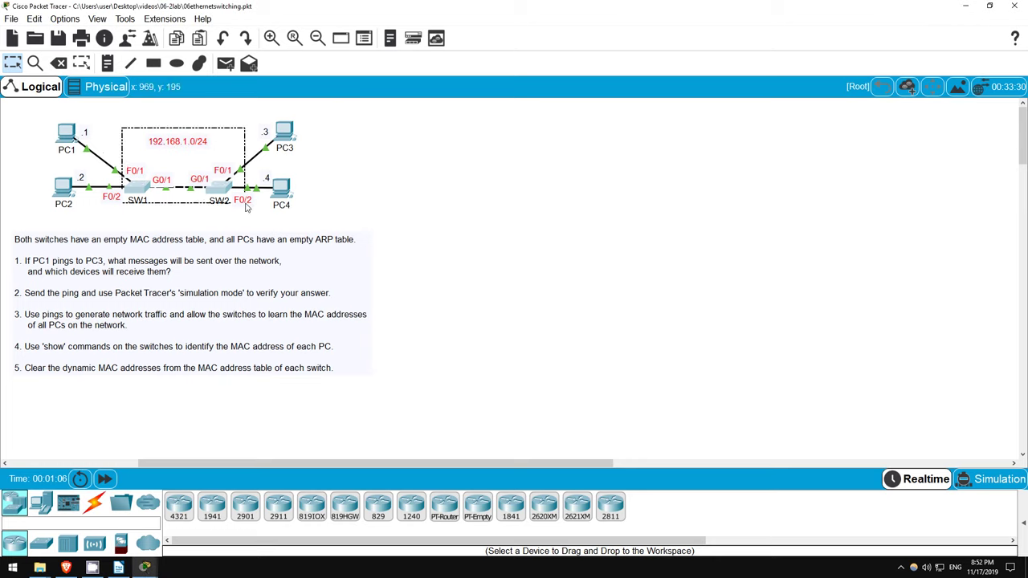
pyautogui.moveTo(104, 109)
pyautogui.mouseDown()
pyautogui.moveTo(21, 206)
pyautogui.moveTo(21, 225)
pyautogui.mouseUp()
pyautogui.moveTo(356, 103)
pyautogui.mouseDown()
pyautogui.moveTo(268, 174)
pyautogui.moveTo(241, 221)
pyautogui.mouseUp()
pyautogui.click(176, 213)
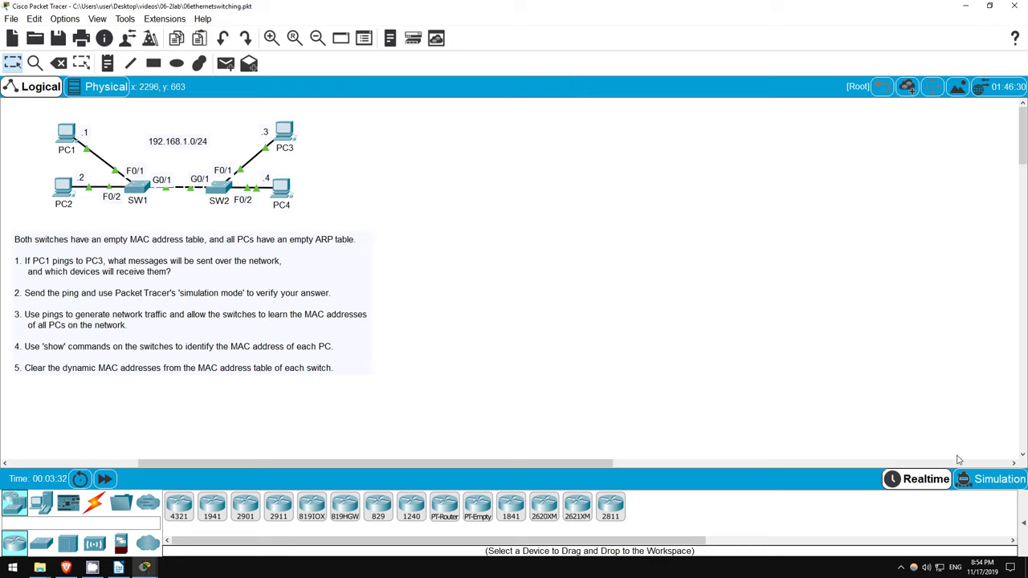
# Step: Switch to simulation mode and run ping 192.168.1.3 from PC1's Command Prompt
pyautogui.click(983, 482)
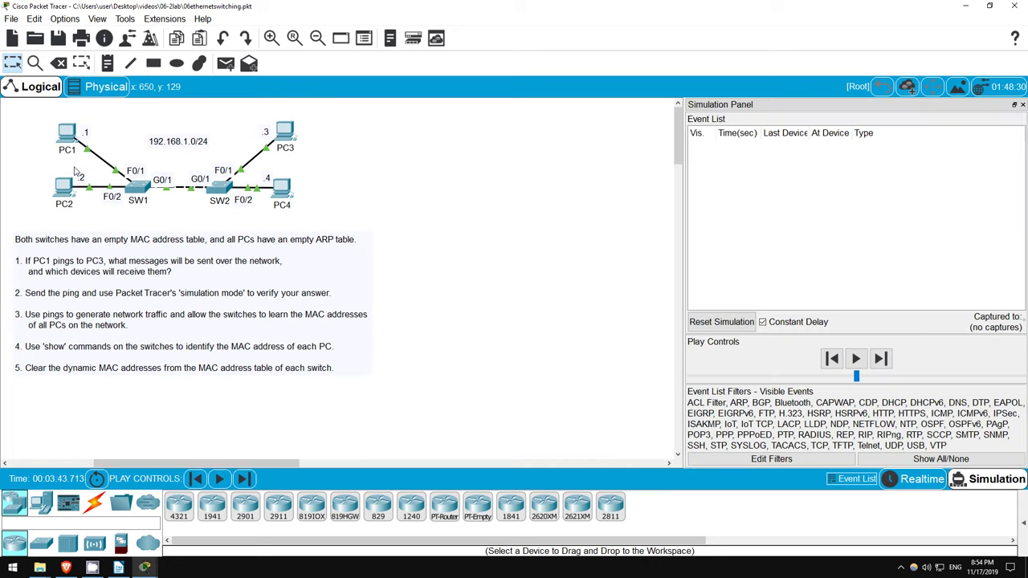
pyautogui.click(68, 135)
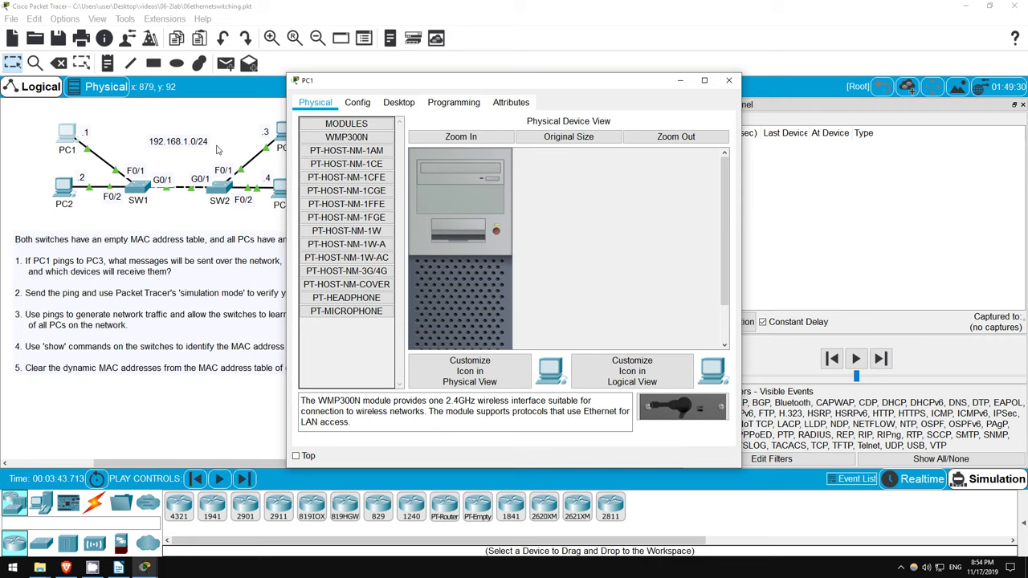
pyautogui.click(398, 103)
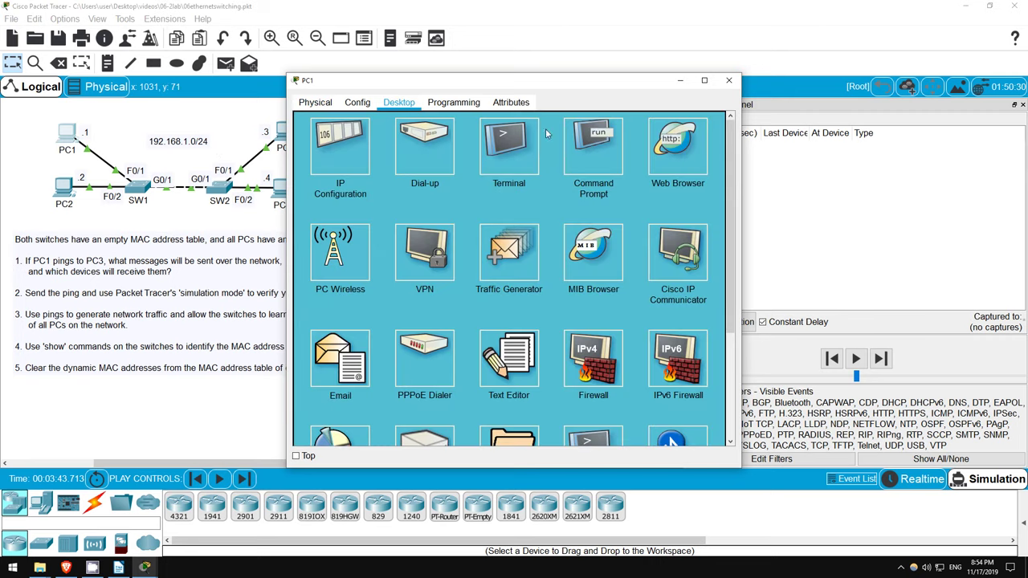
pyautogui.click(584, 148)
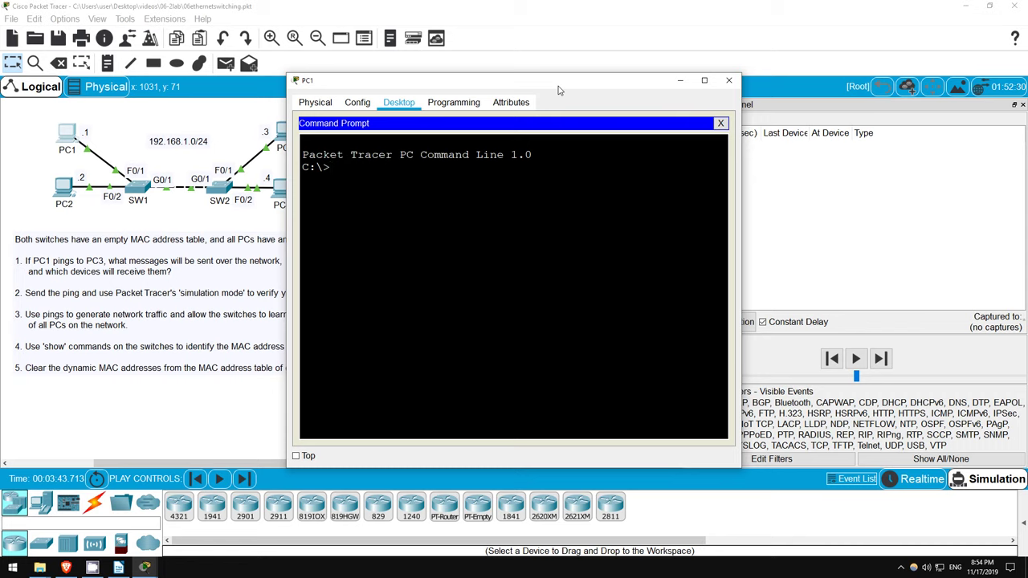
pyautogui.write('ping')
pyautogui.write('192.168.1.3')
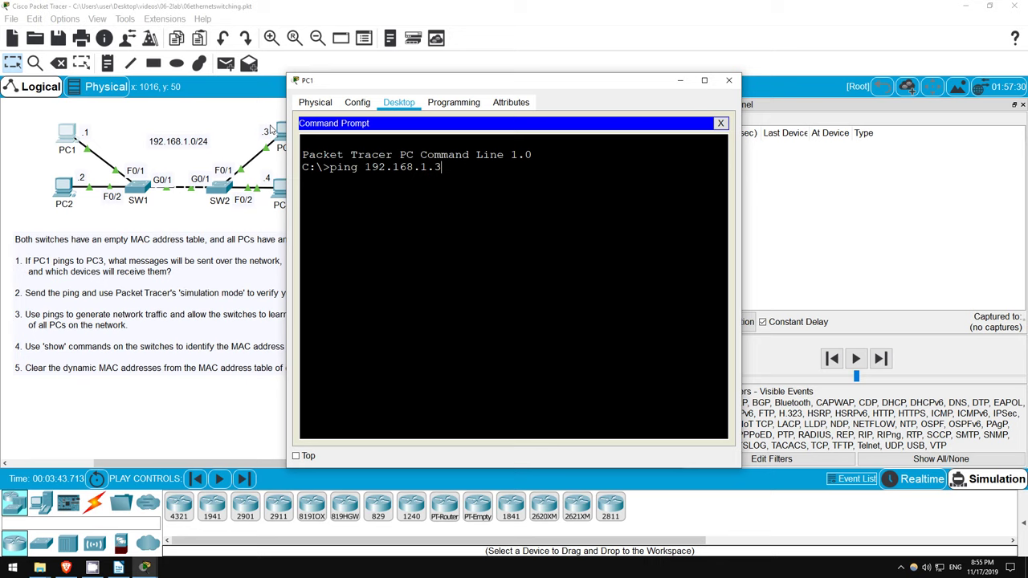
pyautogui.press('Return')
# Step: Minimize PC1 and show the Layer 2 PDU details of PC1's ARP broadcast for 192.168.1.3
pyautogui.click(680, 81)
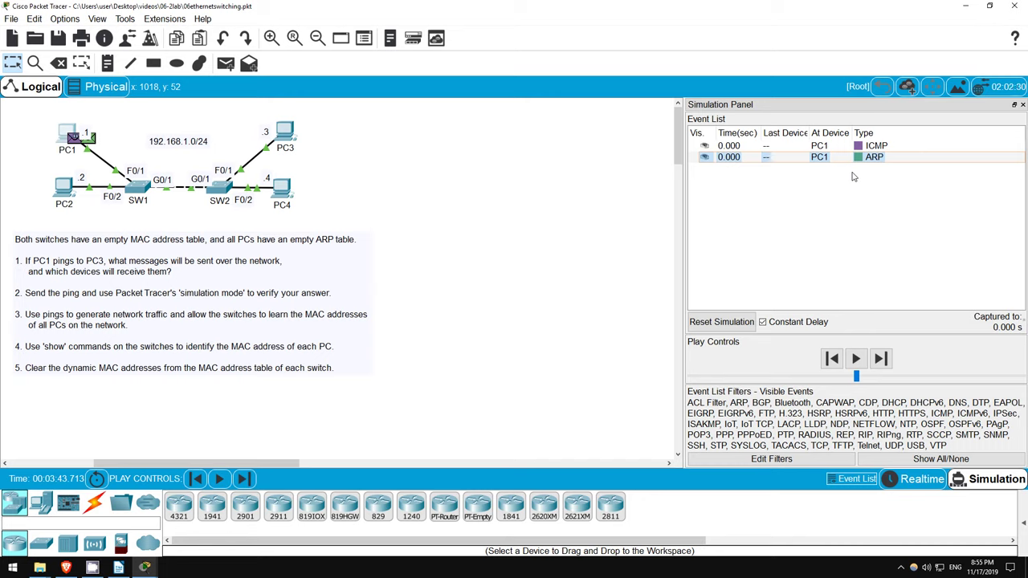
pyautogui.click(872, 146)
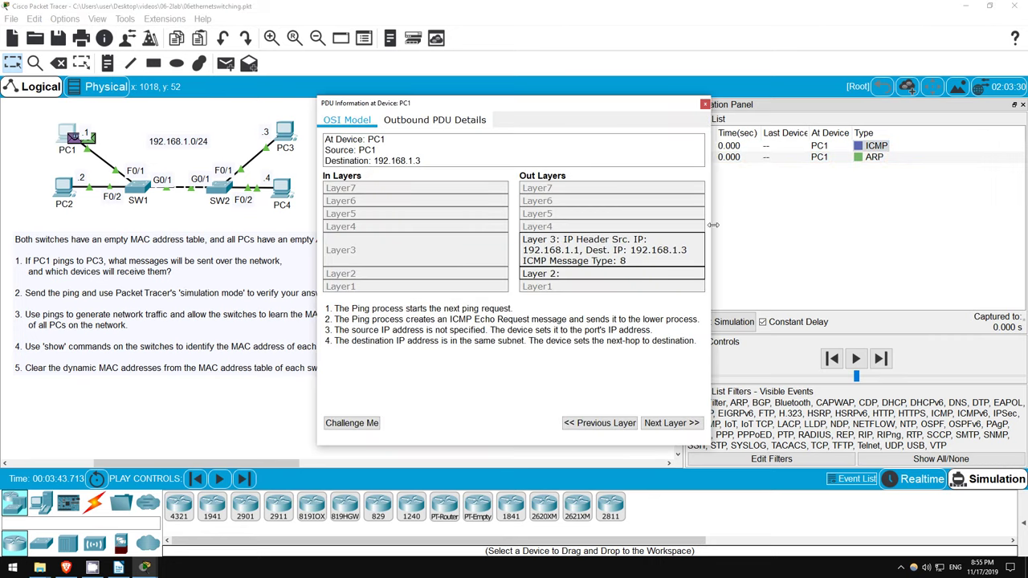
pyautogui.click(545, 276)
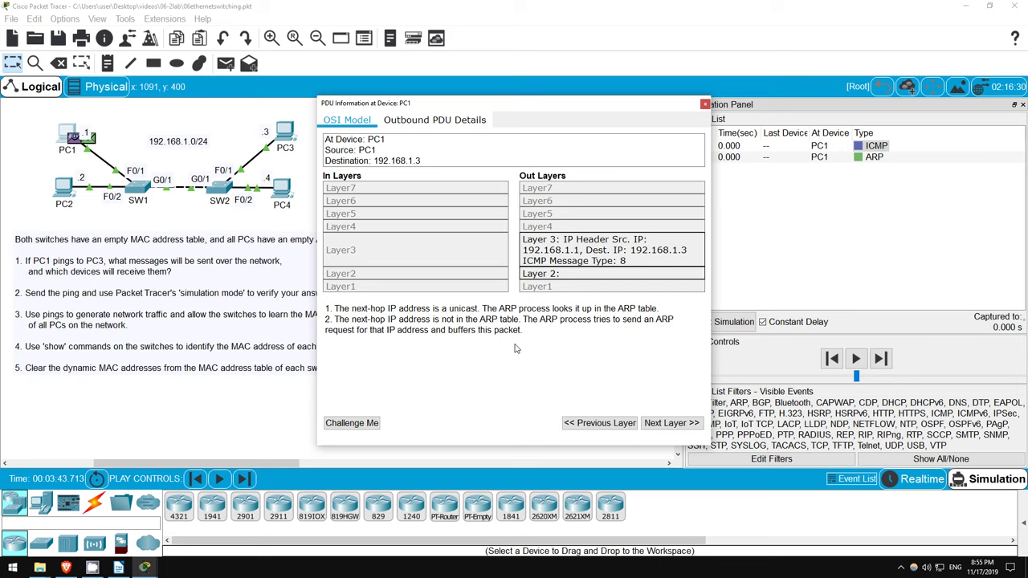
pyautogui.click(874, 158)
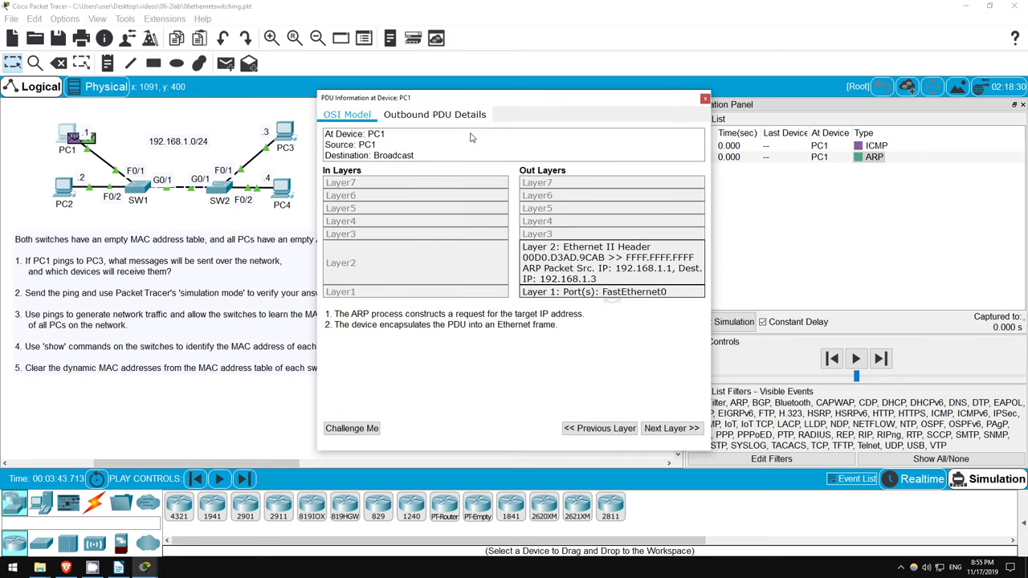
# Step: Show the Outbound PDU Details and highlight the frame's PREAMBLE and DATA fields
pyautogui.click(430, 116)
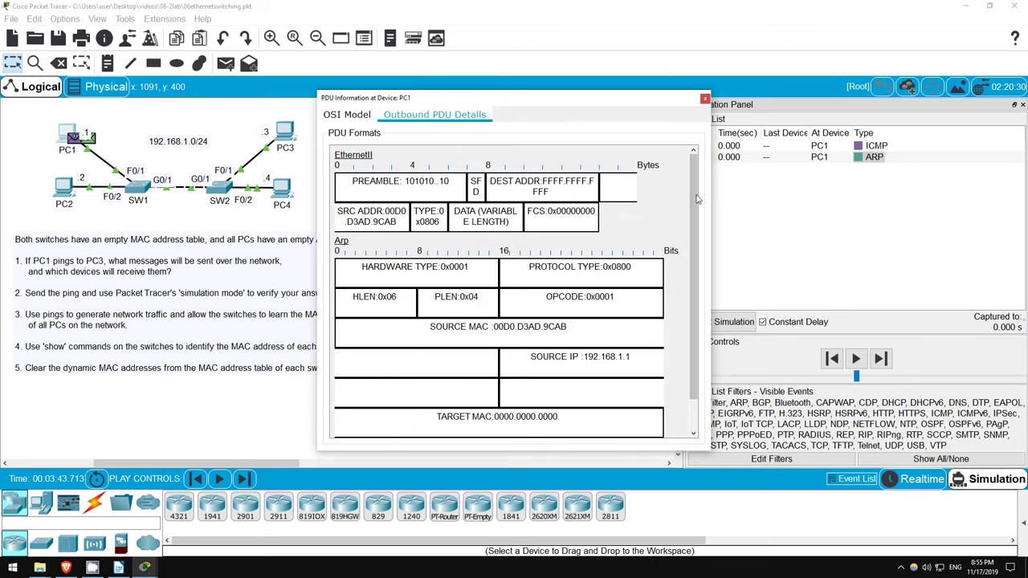
pyautogui.moveTo(697, 201); pyautogui.dragTo(664, 189)
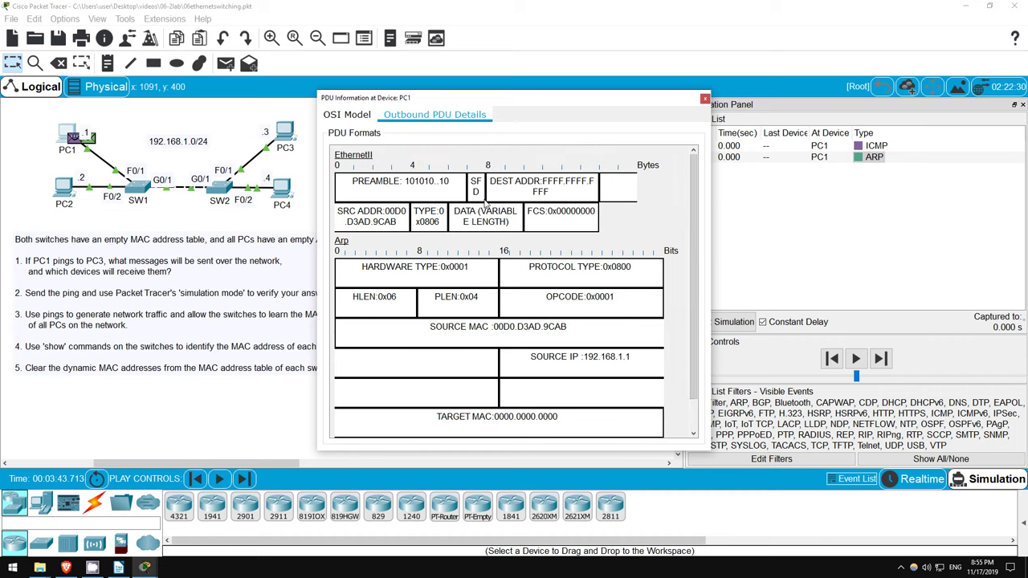
pyautogui.moveTo(353, 181); pyautogui.dragTo(406, 182)
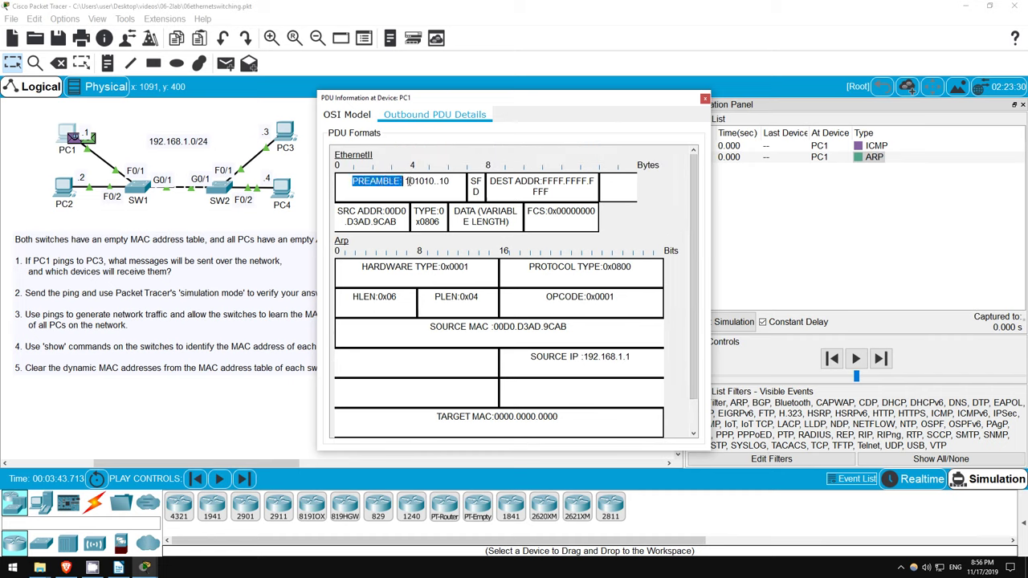
pyautogui.click(479, 189)
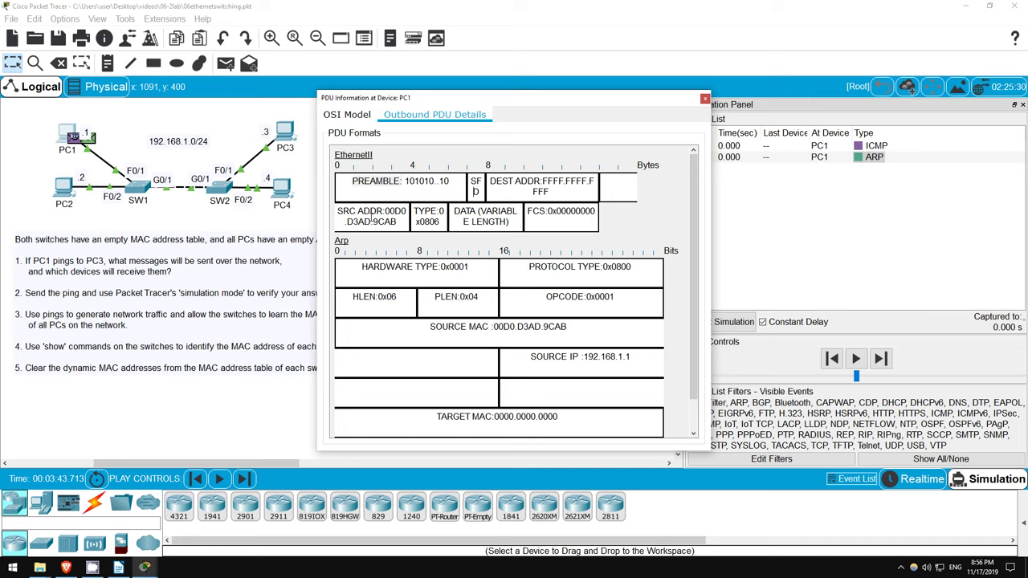
pyautogui.moveTo(454, 210); pyautogui.dragTo(479, 210)
pyautogui.click(479, 210)
# Step: Highlight the TYPE value 0806 and the broadcast destination address
pyautogui.moveTo(419, 223); pyautogui.dragTo(440, 221)
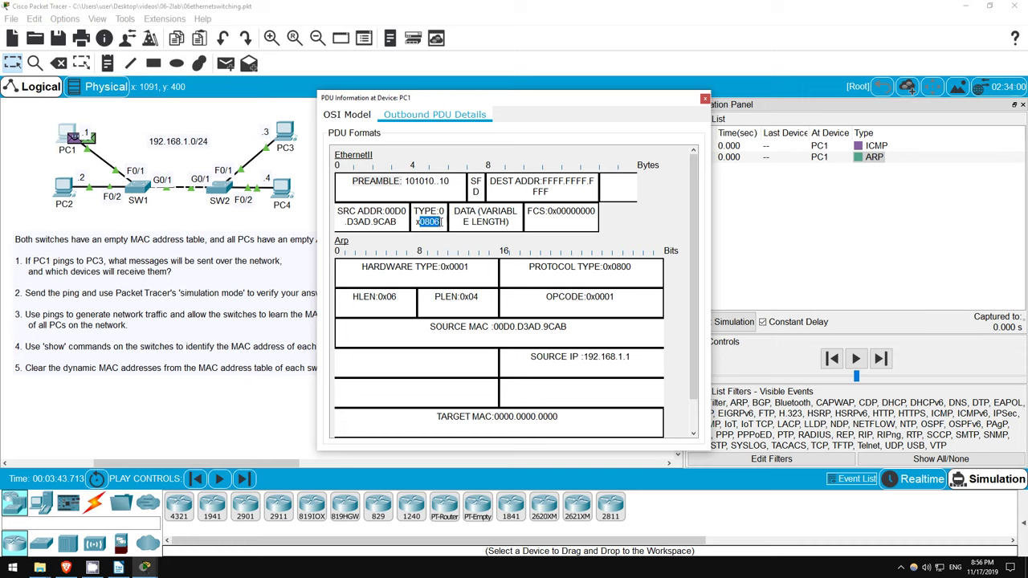
pyautogui.click(393, 230)
pyautogui.moveTo(543, 180); pyautogui.dragTo(569, 192)
pyautogui.click(571, 191)
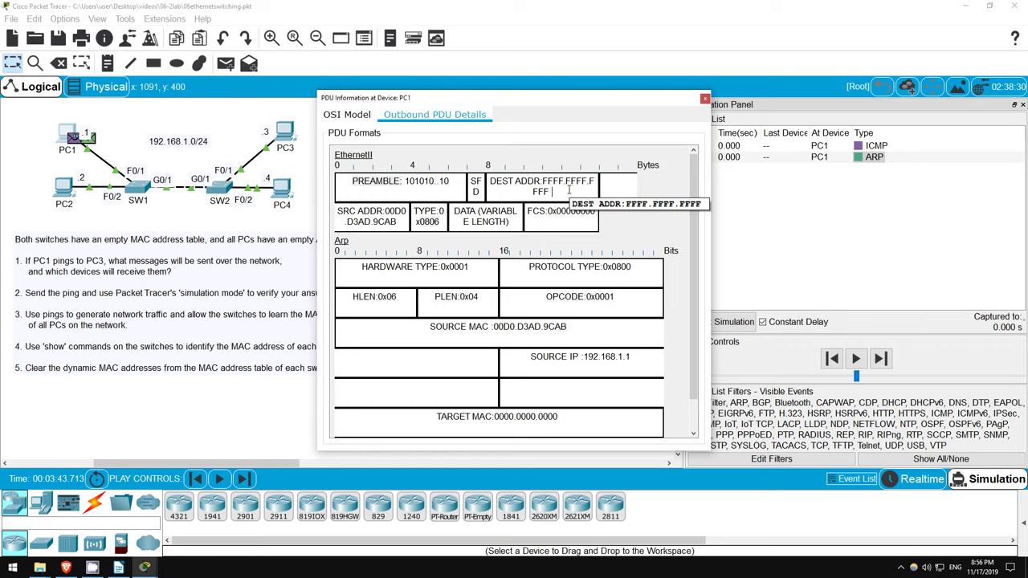
# Step: Close the PDU details and step the ARP broadcast to PC3 and its reply back to PC1
pyautogui.click(705, 98)
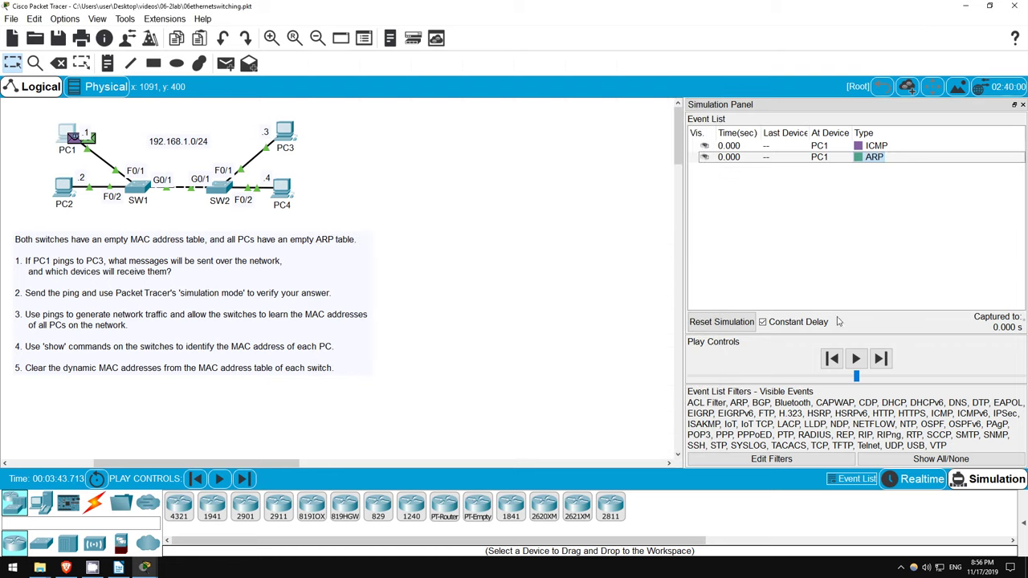
pyautogui.click(880, 358)
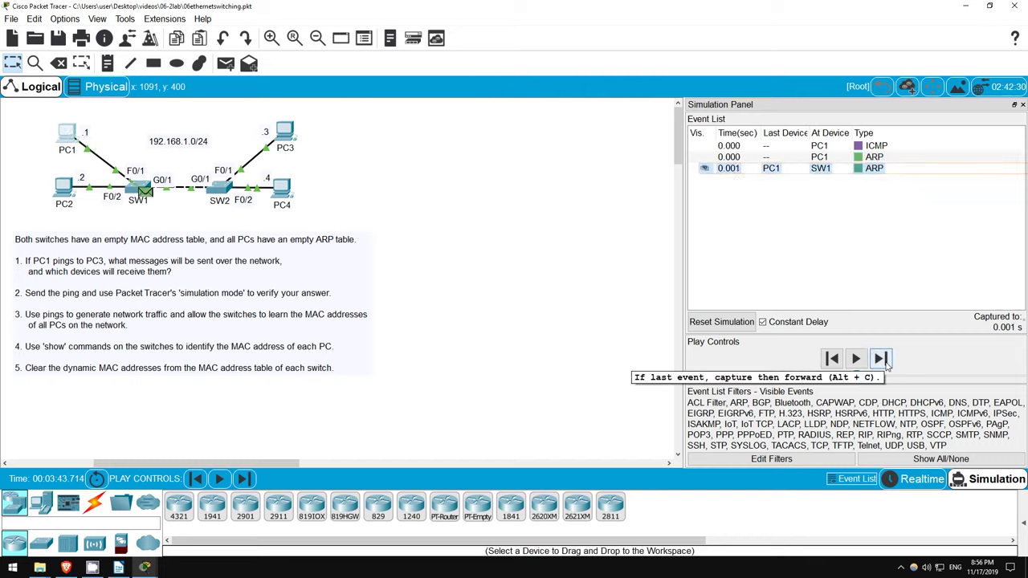
pyautogui.click(883, 361)
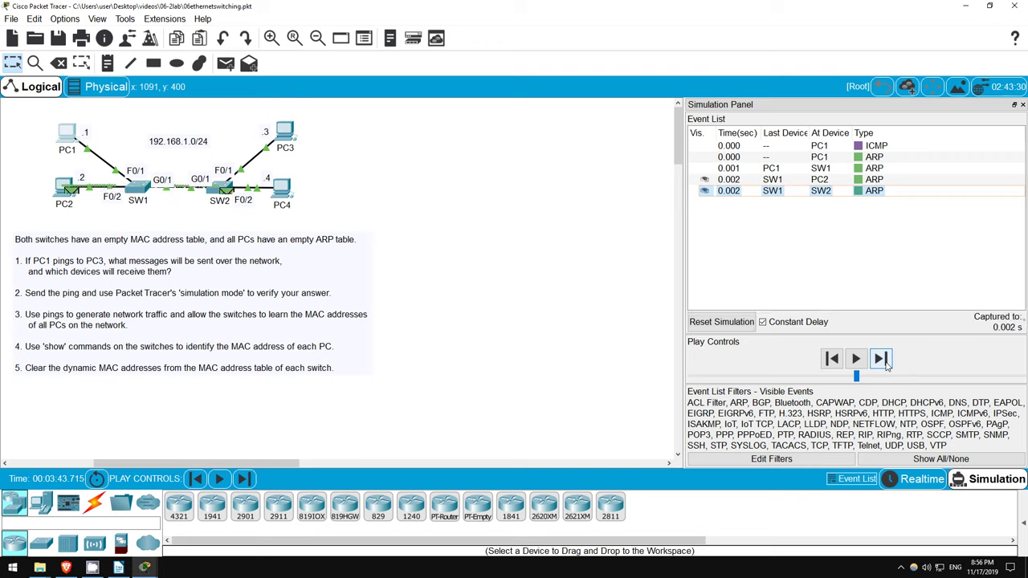
pyautogui.click(883, 361)
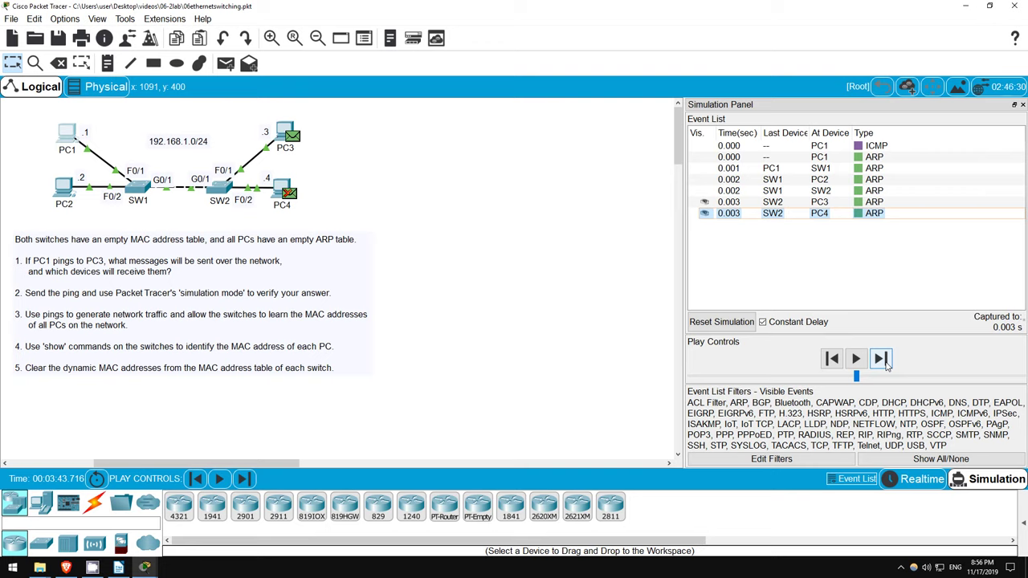
pyautogui.click(882, 360)
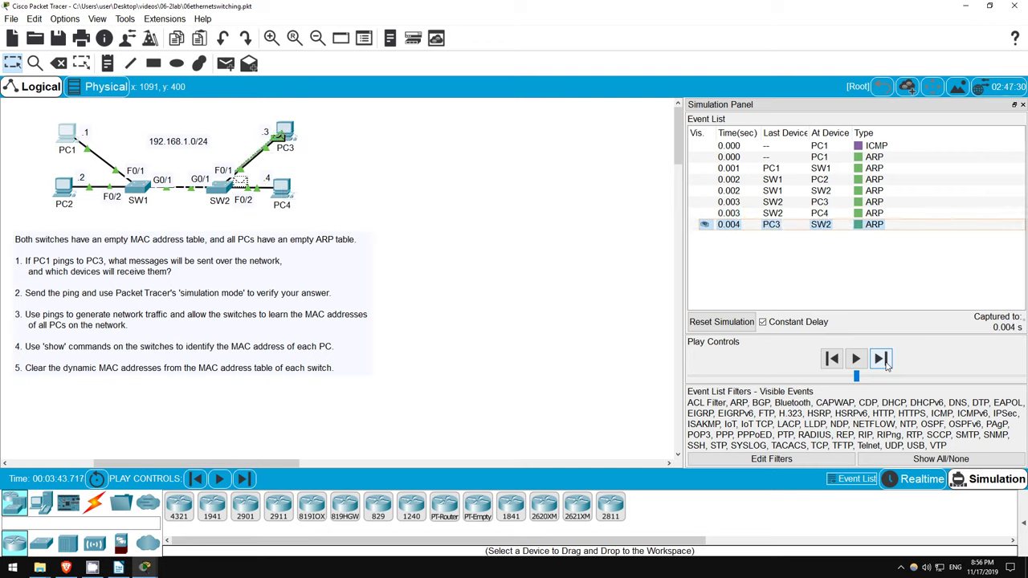
pyautogui.click(880, 361)
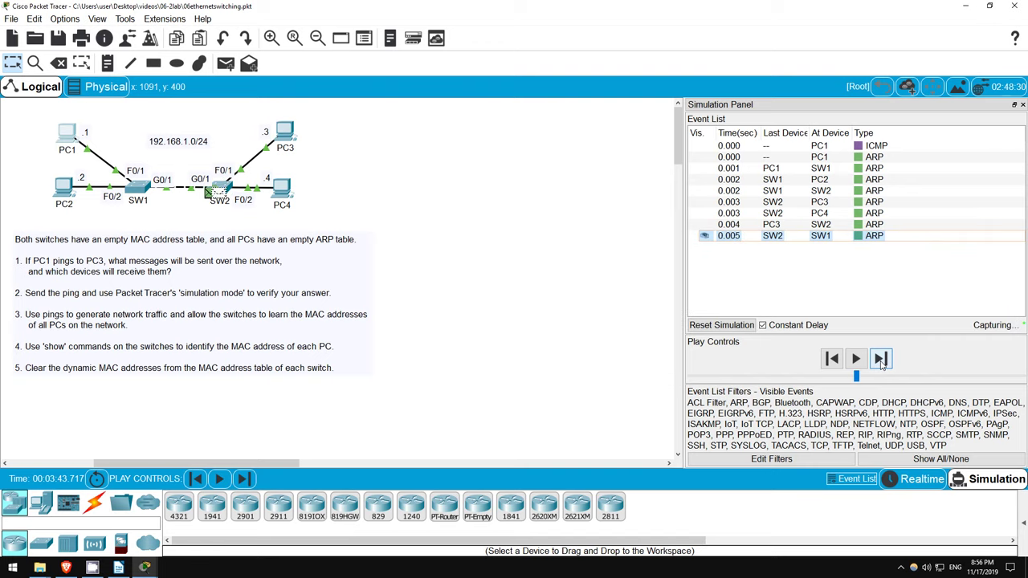
pyautogui.click(881, 361)
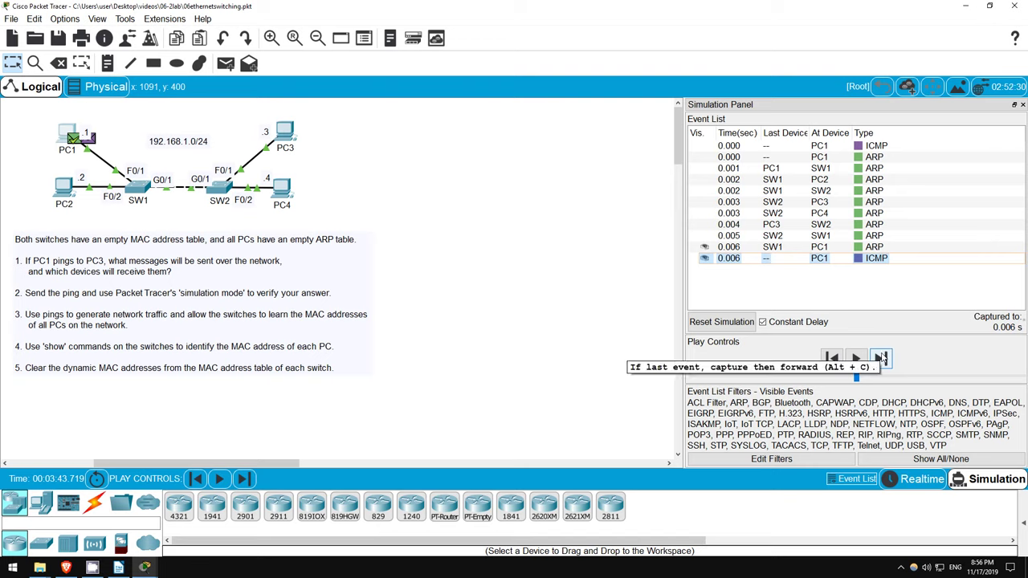
# Step: Step the ICMP ping via SW1 and SW2 to PC3 and back, then set playback to maximum speed
pyautogui.click(881, 359)
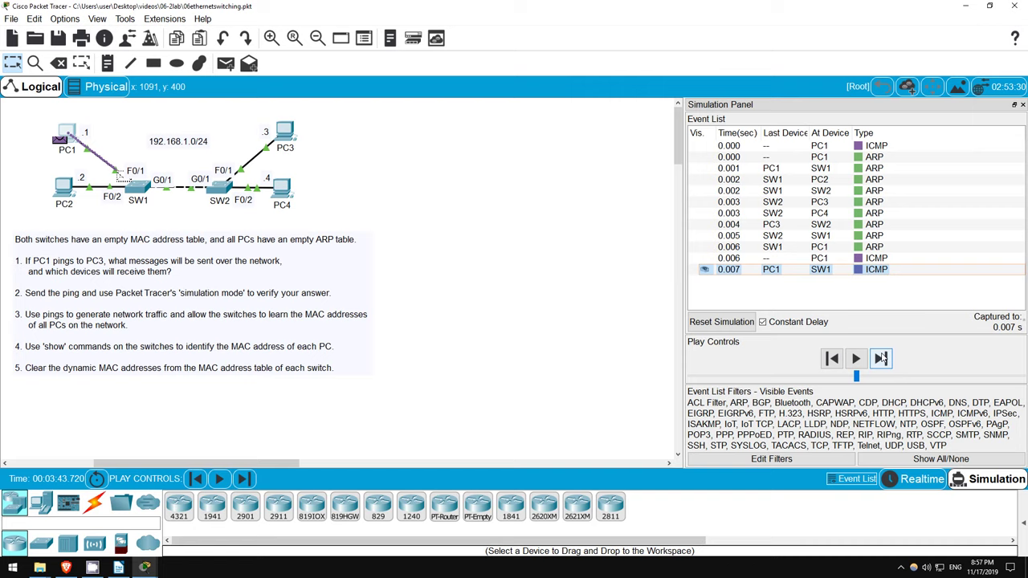
pyautogui.click(881, 359)
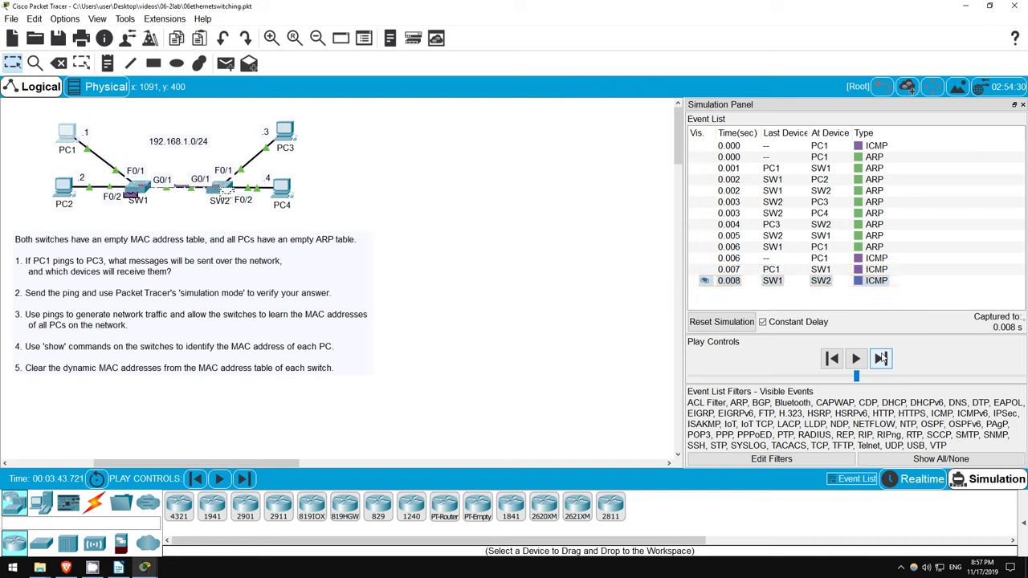
pyautogui.click(881, 358)
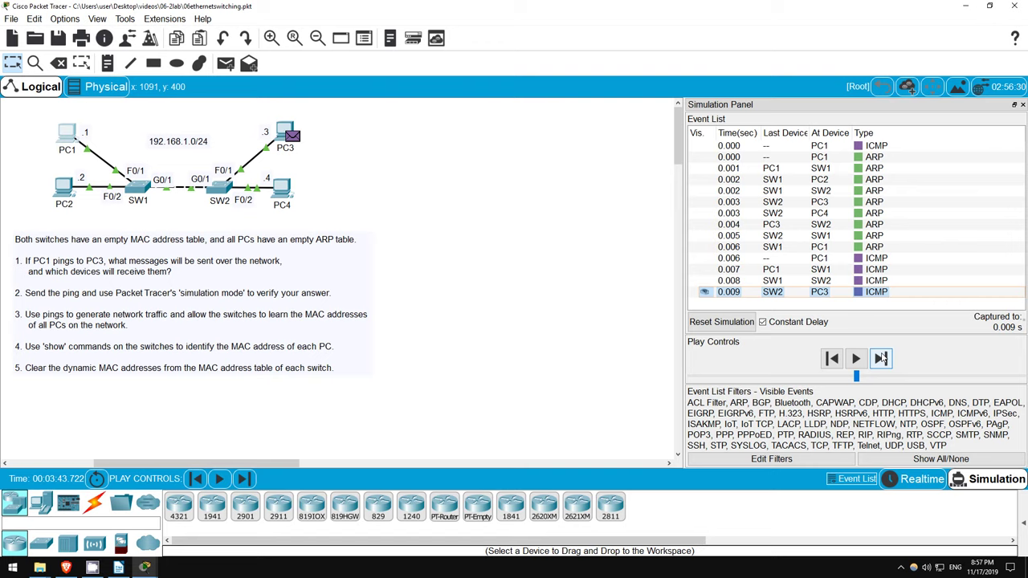
pyautogui.click(881, 359)
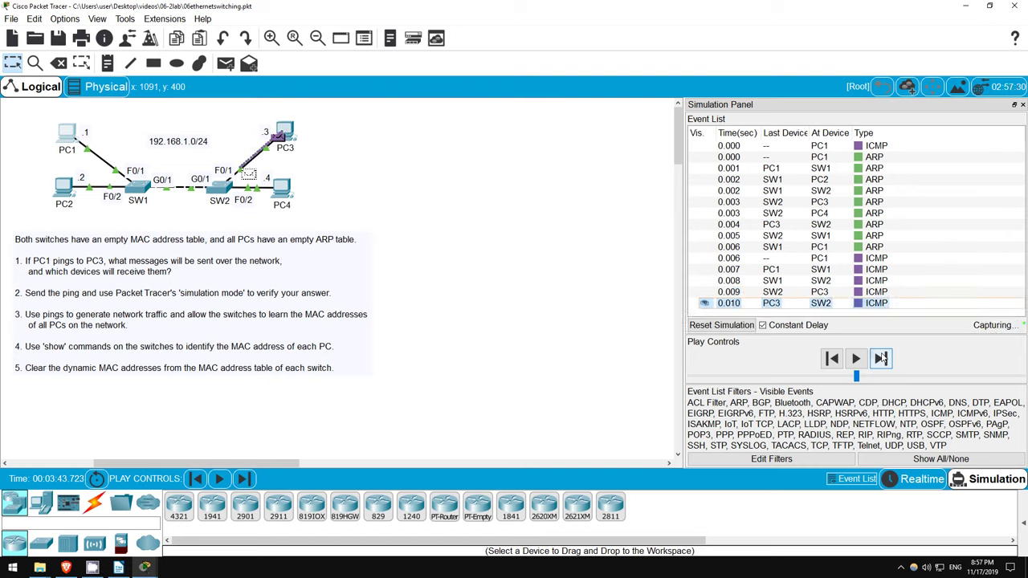
pyautogui.click(880, 359)
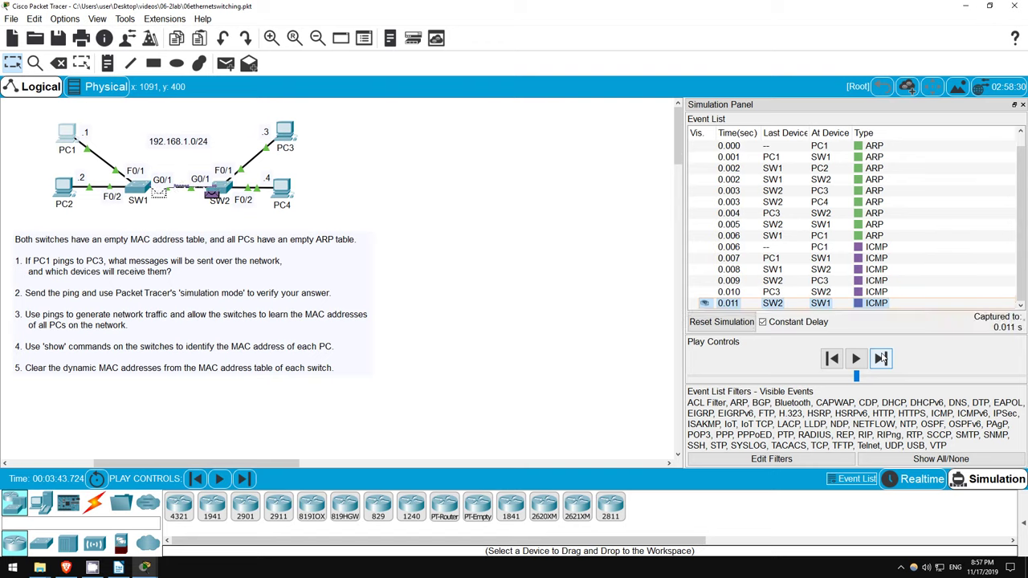
pyautogui.click(881, 359)
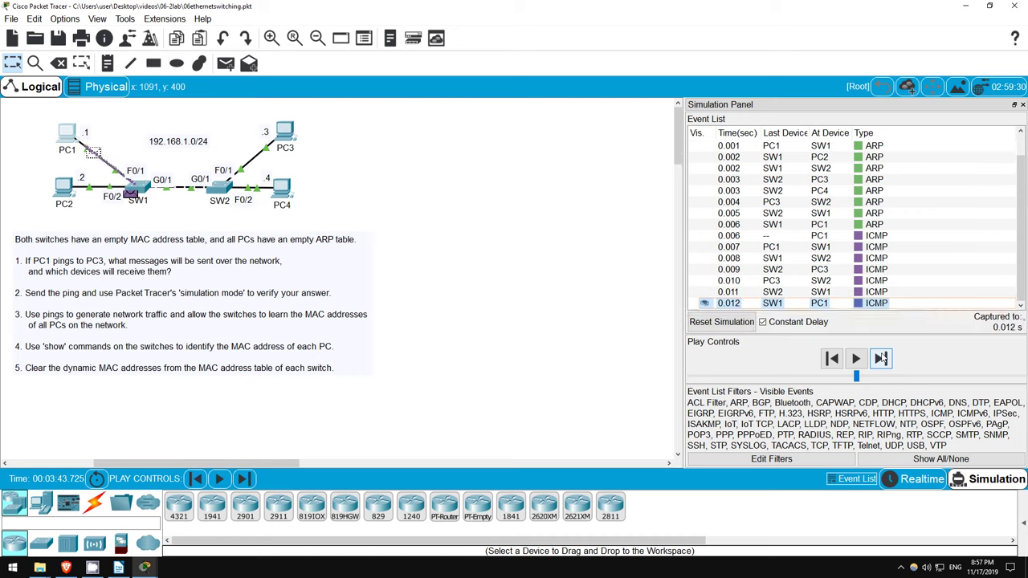
pyautogui.moveTo(856, 376); pyautogui.dragTo(1021, 376)
# Step: Play the simulation so the remaining PC1-to-PC3 pings complete, ending at 3.035 s
pyautogui.click(856, 358)
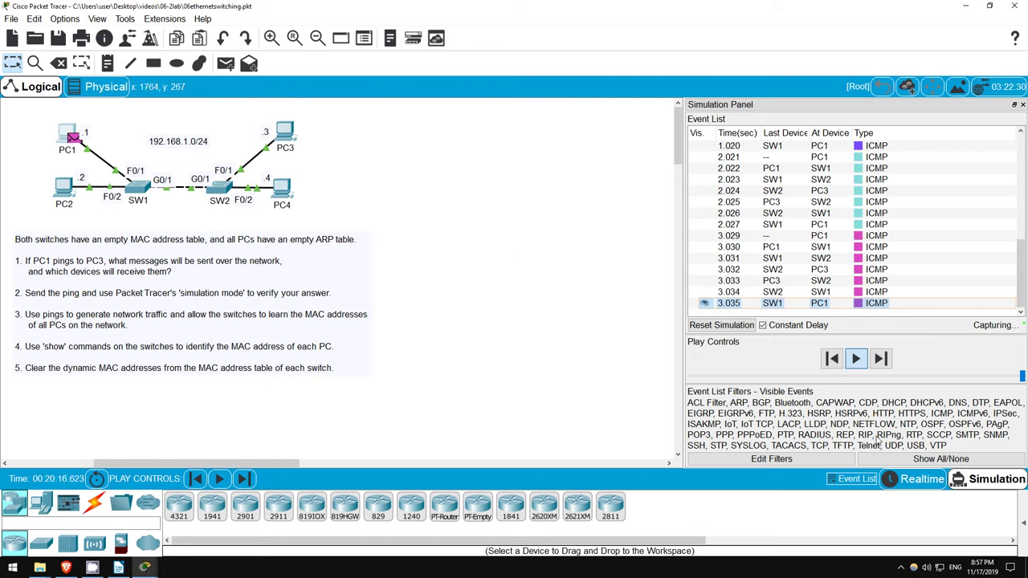
# Step: Return to realtime mode and rerun ping 192.168.1.3 from PC1's command prompt
pyautogui.click(919, 478)
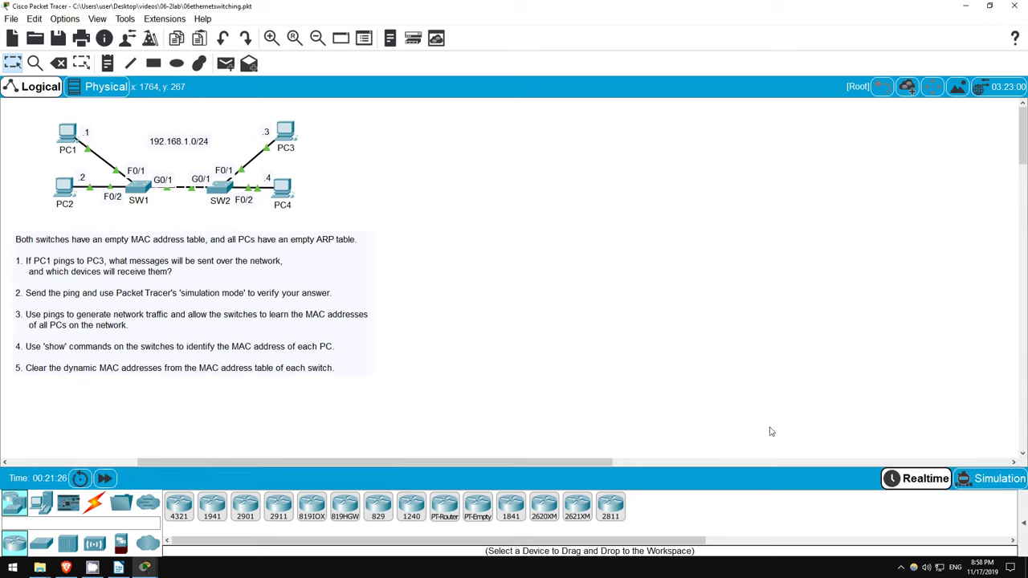
pyautogui.click(62, 135)
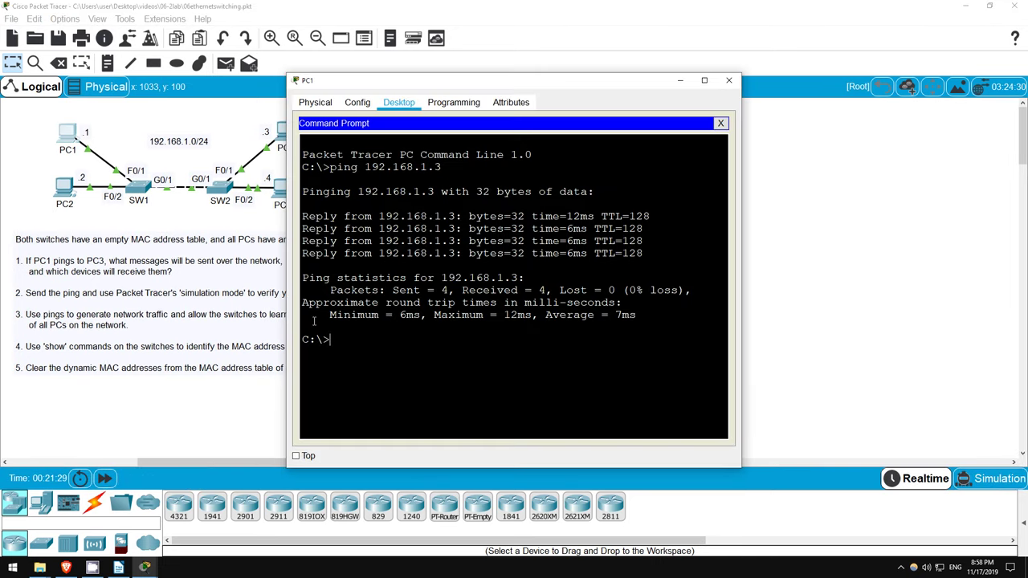
pyautogui.press('Up')
pyautogui.press('Return')
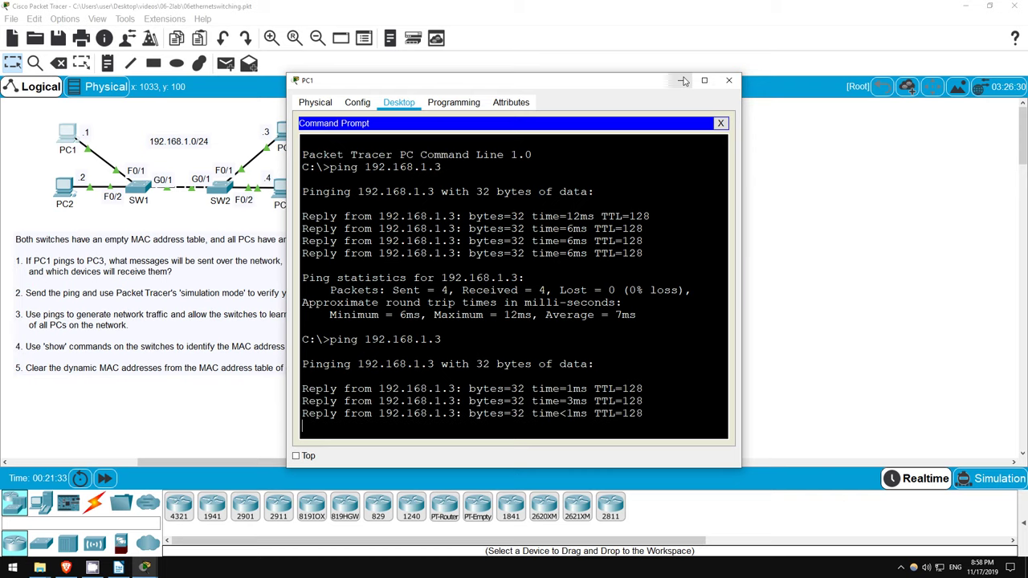
pyautogui.click(683, 81)
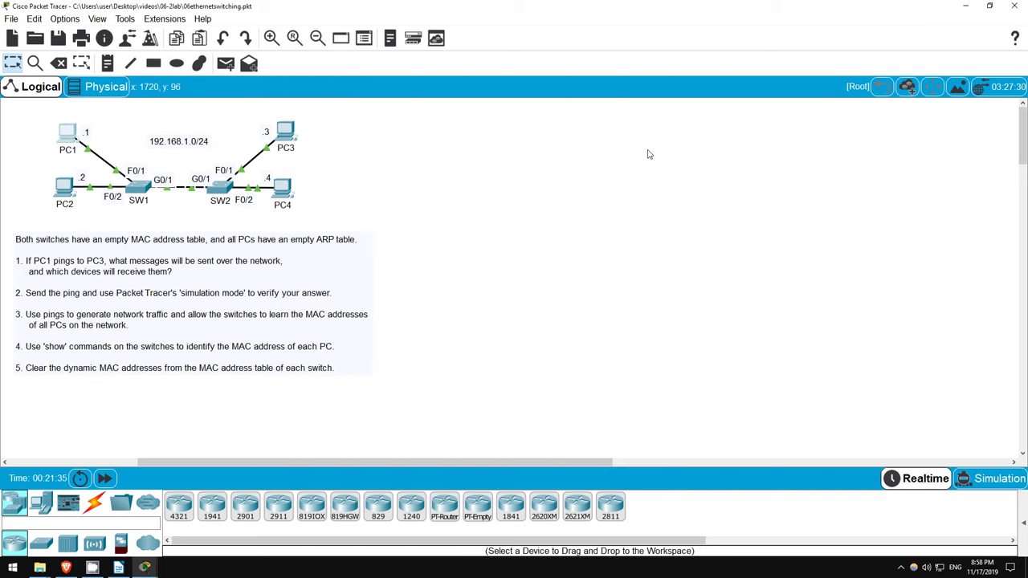
# Step: Ping 192.168.1.4 from PC2's Command Prompt, then close PC2's window
pyautogui.click(69, 190)
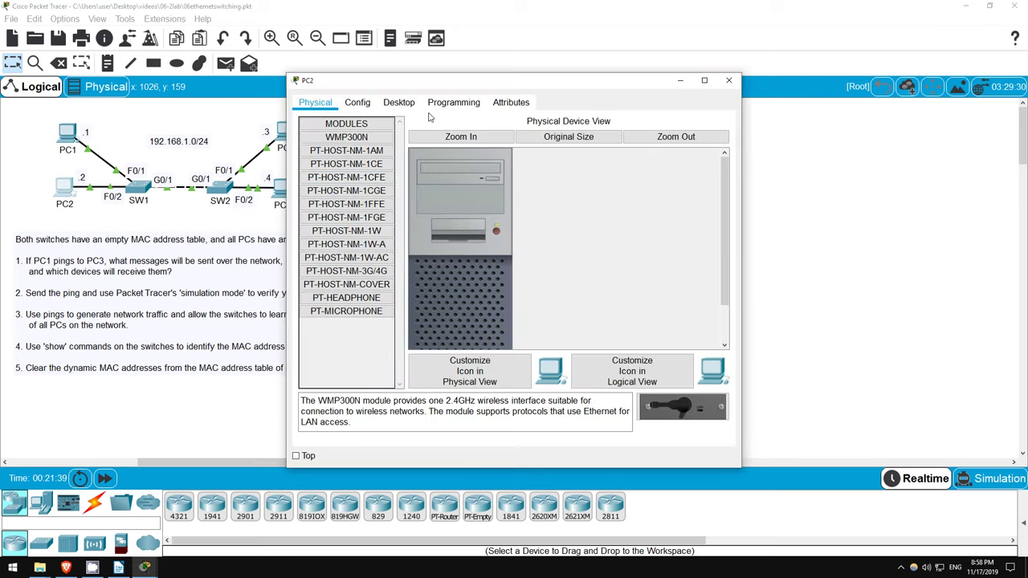
pyautogui.click(399, 102)
pyautogui.click(582, 142)
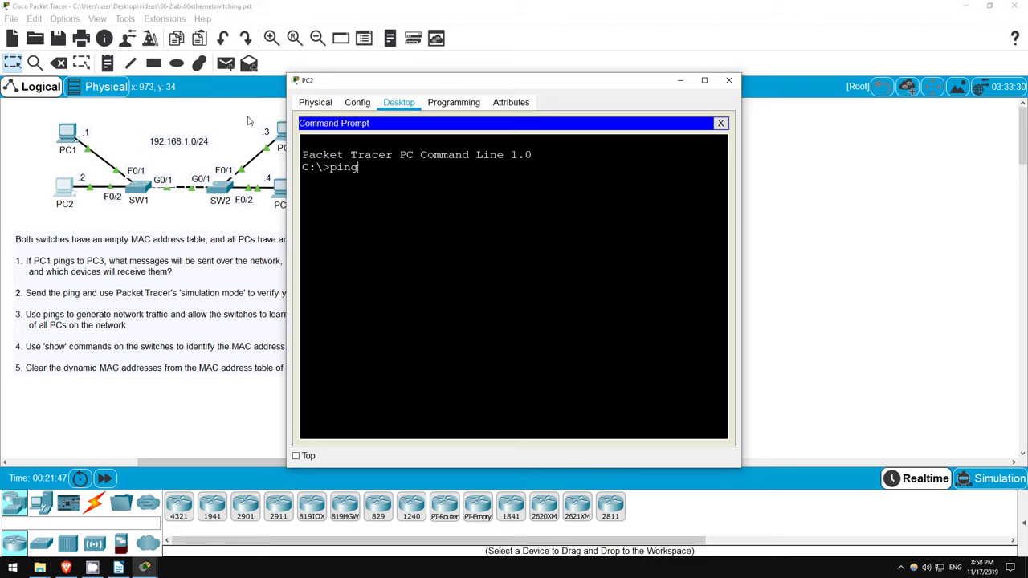
pyautogui.write('192.168.1.4')
pyautogui.press('Return')
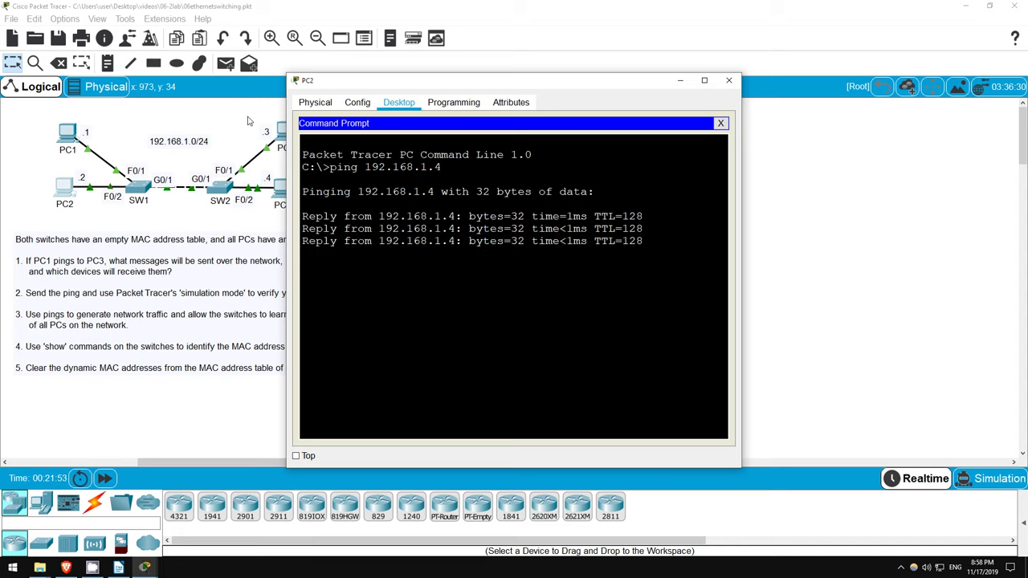
pyautogui.hotkey('alt', 'F4')
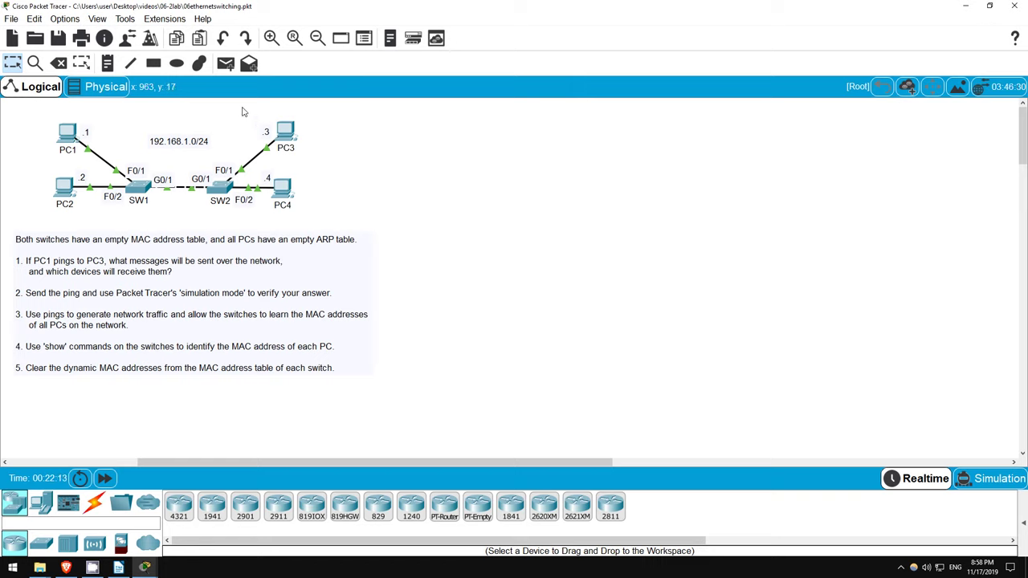
# Step: In SW1's CLI, enter enable mode and run show mac address-table
pyautogui.click(139, 186)
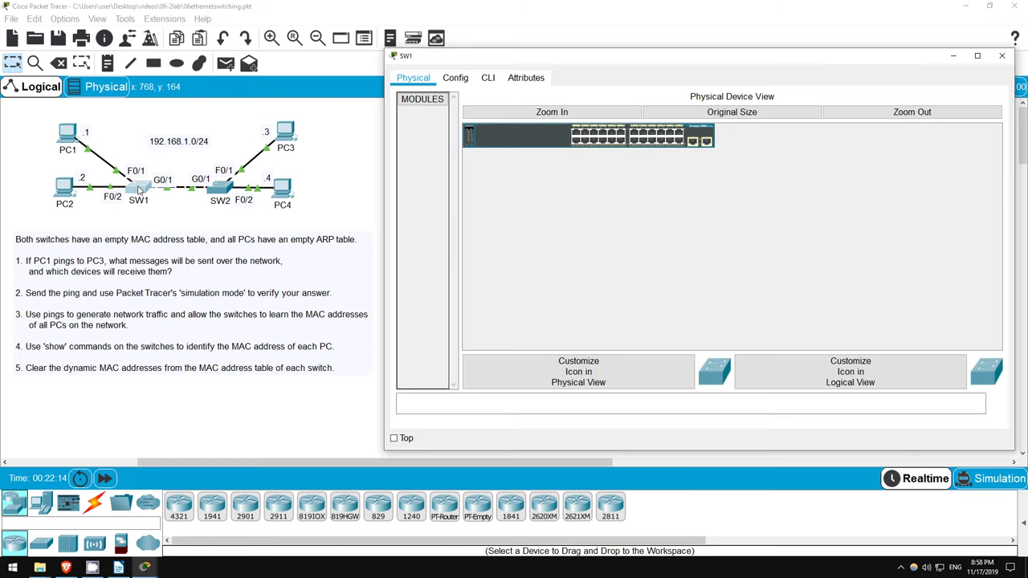
pyautogui.click(486, 78)
pyautogui.press('Return')
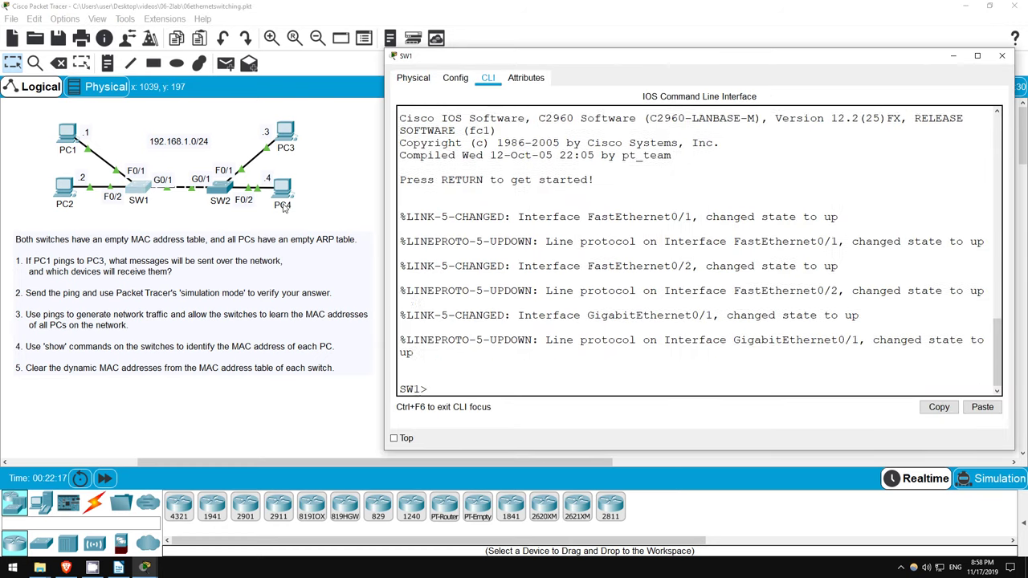
pyautogui.press('Return')
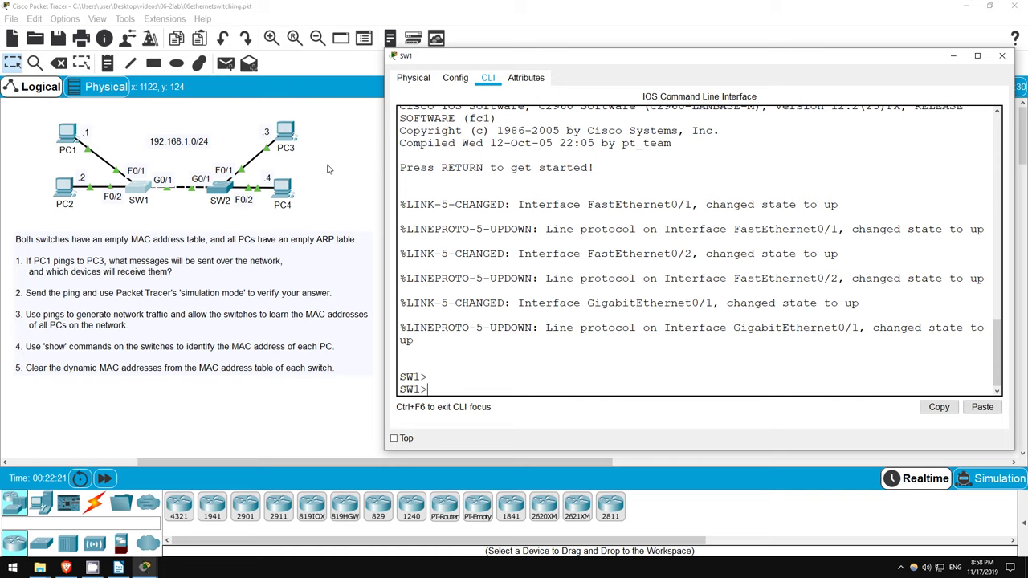
pyautogui.write('en')
pyautogui.press('Tab')
pyautogui.press('BackSpace')
pyautogui.press('BackSpace')
pyautogui.press('BackSpace')
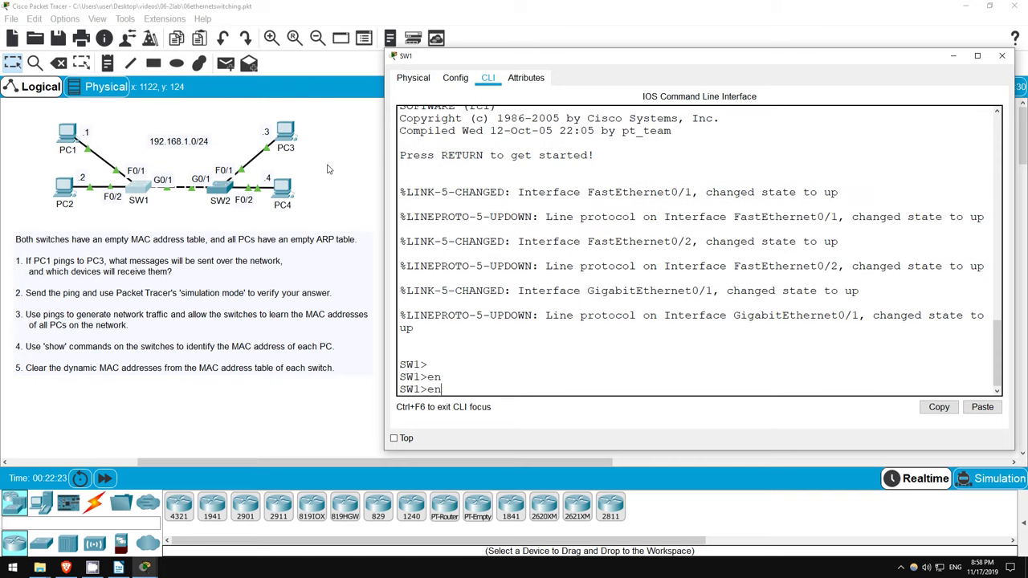
pyautogui.press('Return')
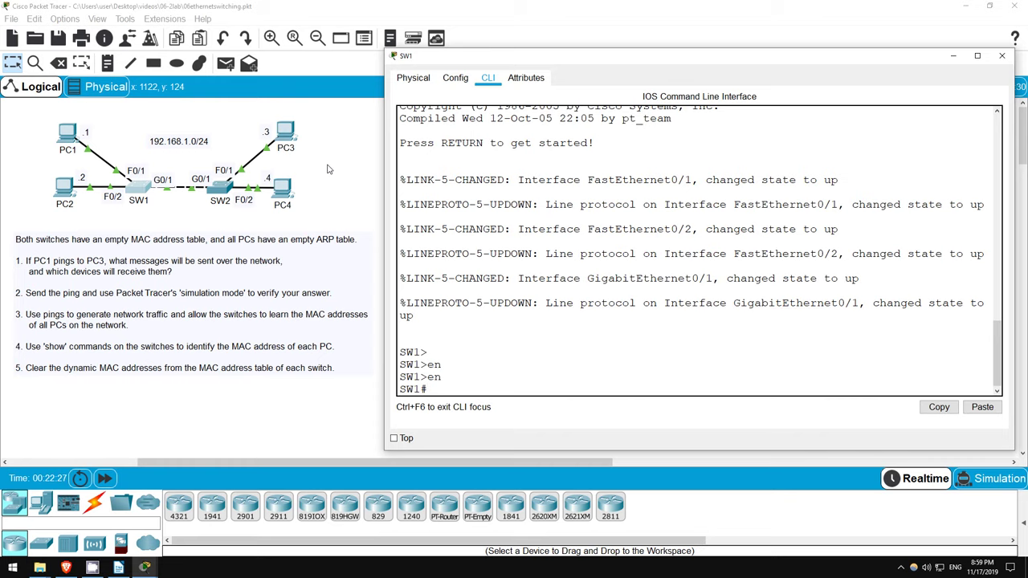
pyautogui.write('show mac ad')
pyautogui.press('Tab')
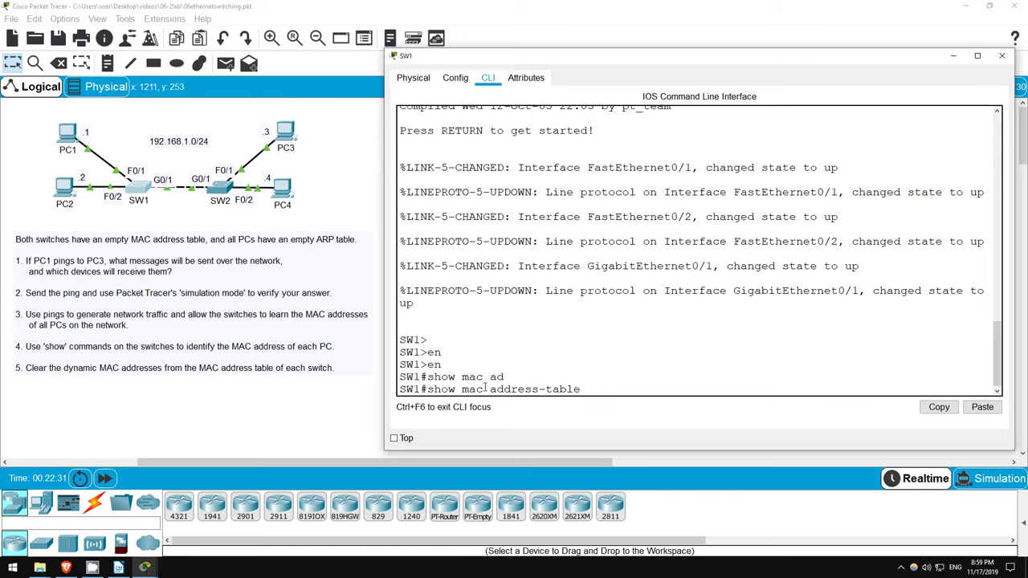
pyautogui.click(535, 388)
pyautogui.press('Return')
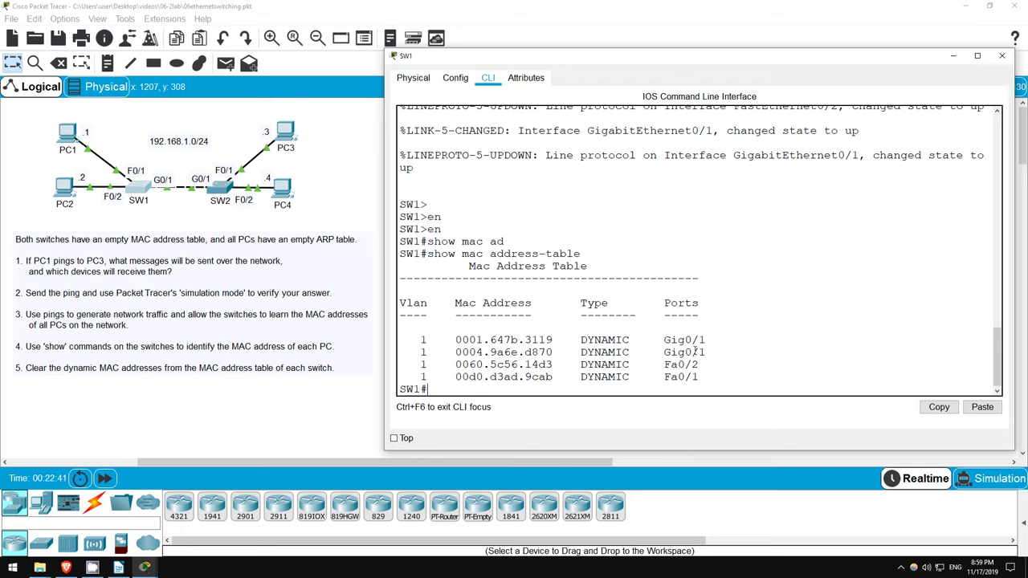
# Step: Highlight SW1's MAC table entries on Fa0/1, Fa0/2, and the two on Gig0/1
pyautogui.moveTo(700, 377); pyautogui.dragTo(450, 377)
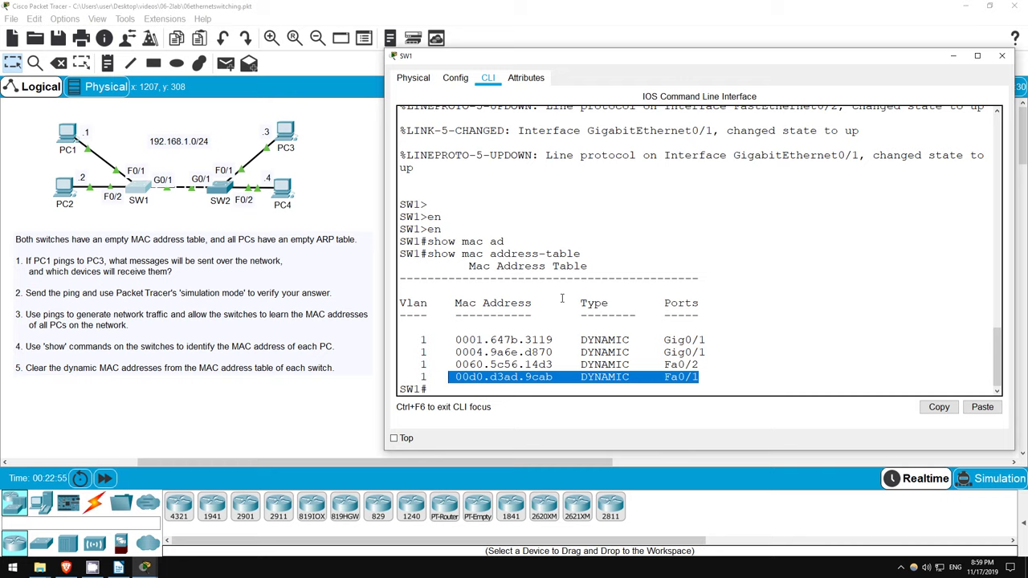
pyautogui.click(562, 298)
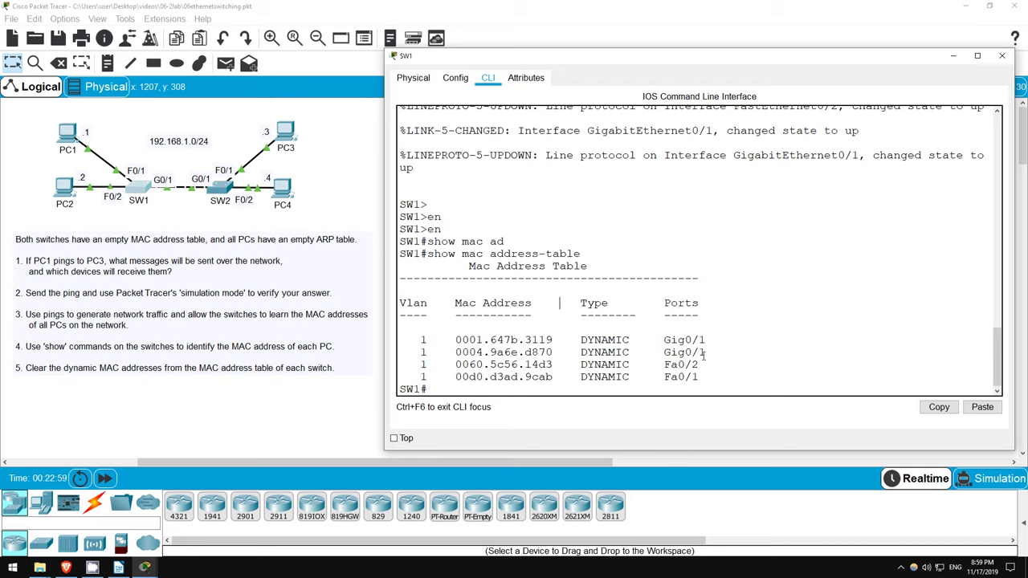
pyautogui.moveTo(704, 364); pyautogui.dragTo(450, 364)
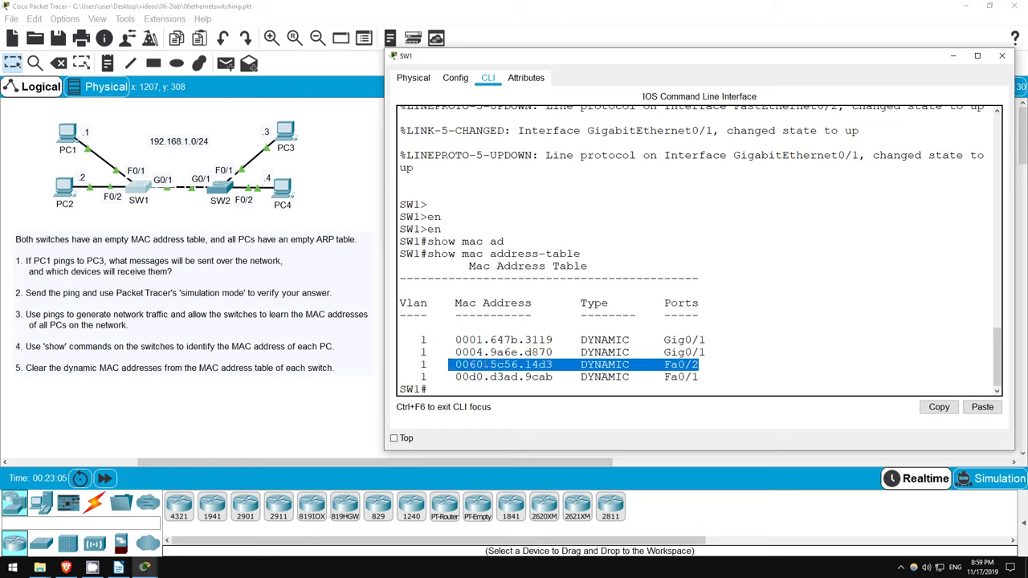
pyautogui.click(484, 365)
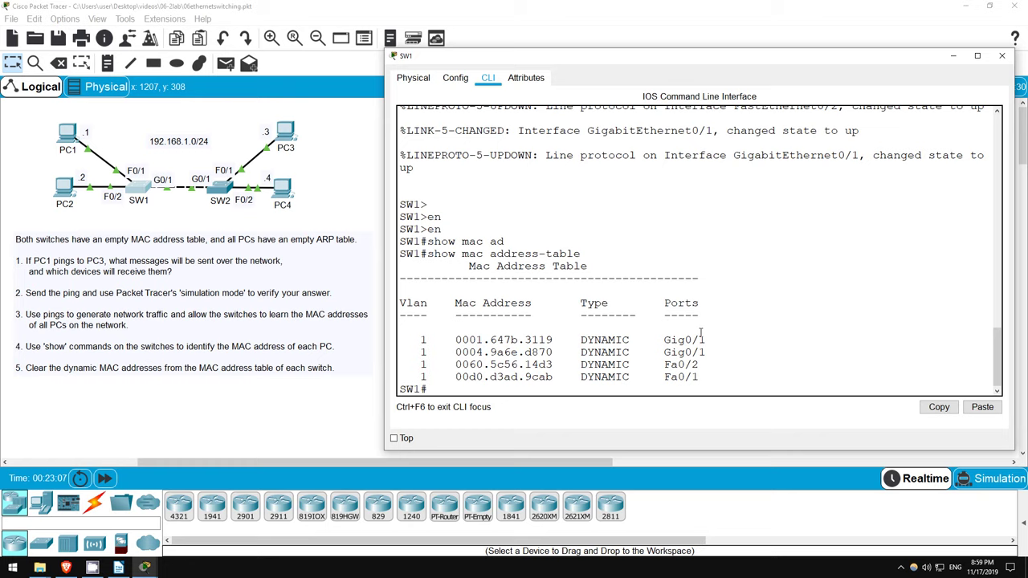
pyautogui.moveTo(456, 340); pyautogui.dragTo(709, 353)
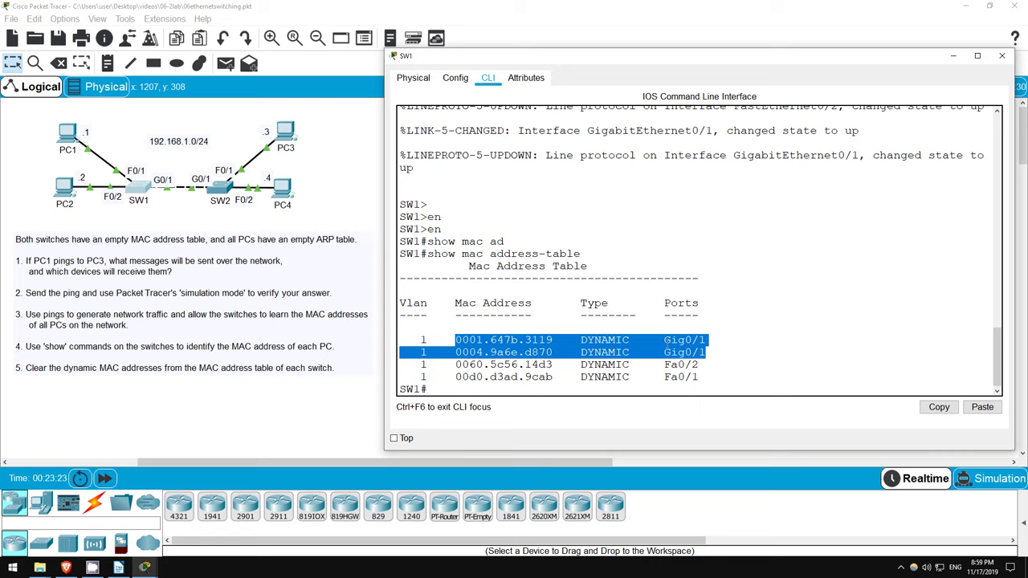
# Step: Open SW2's CLI, enter enable mode, and run show mac address-table
pyautogui.click(225, 186)
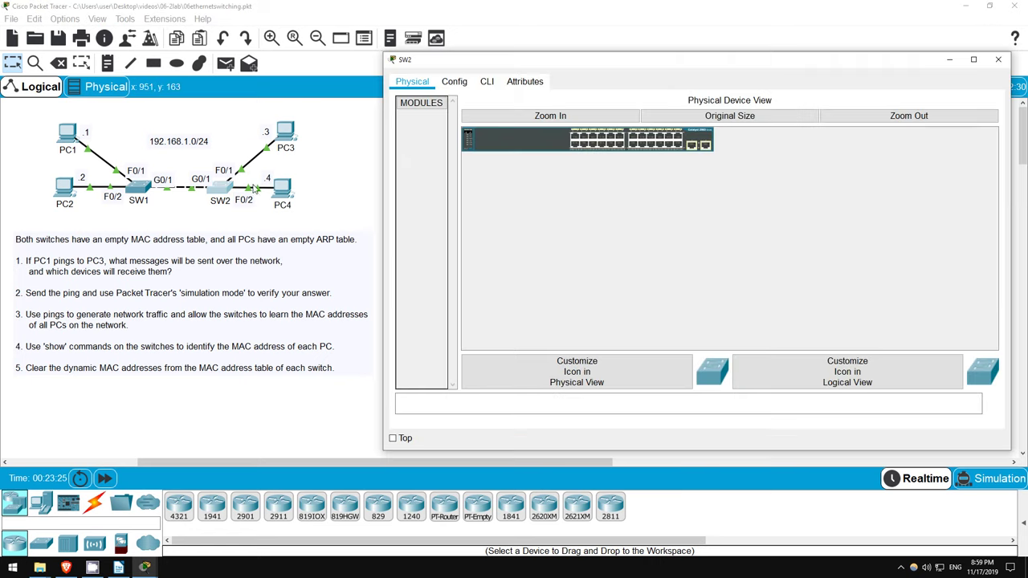
pyautogui.click(486, 81)
pyautogui.press('Return')
pyautogui.press('Return')
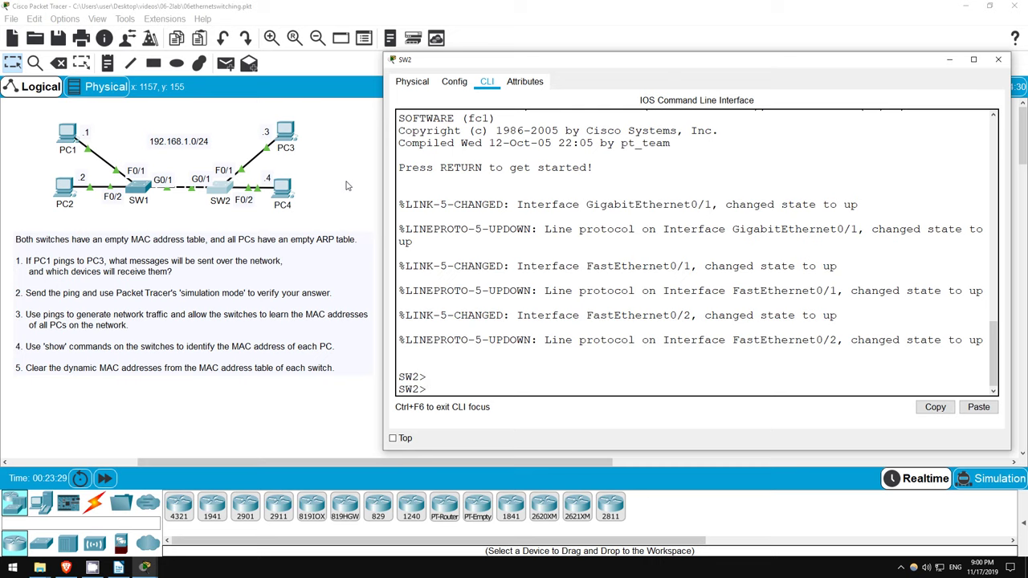
pyautogui.write('en')
pyautogui.press('Tab')
pyautogui.press('Return')
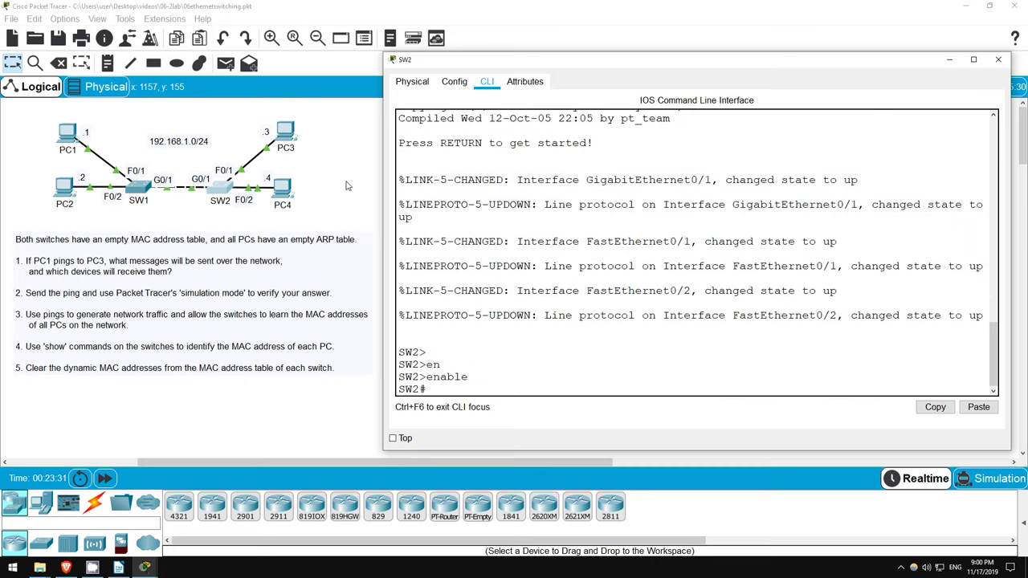
pyautogui.write('show mac add')
pyautogui.press('Tab')
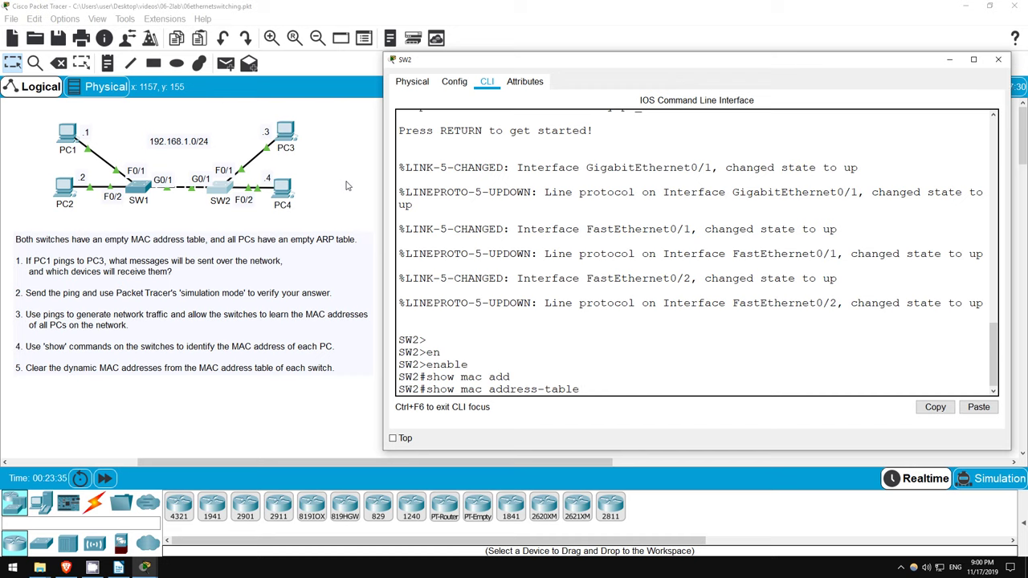
pyautogui.press('Return')
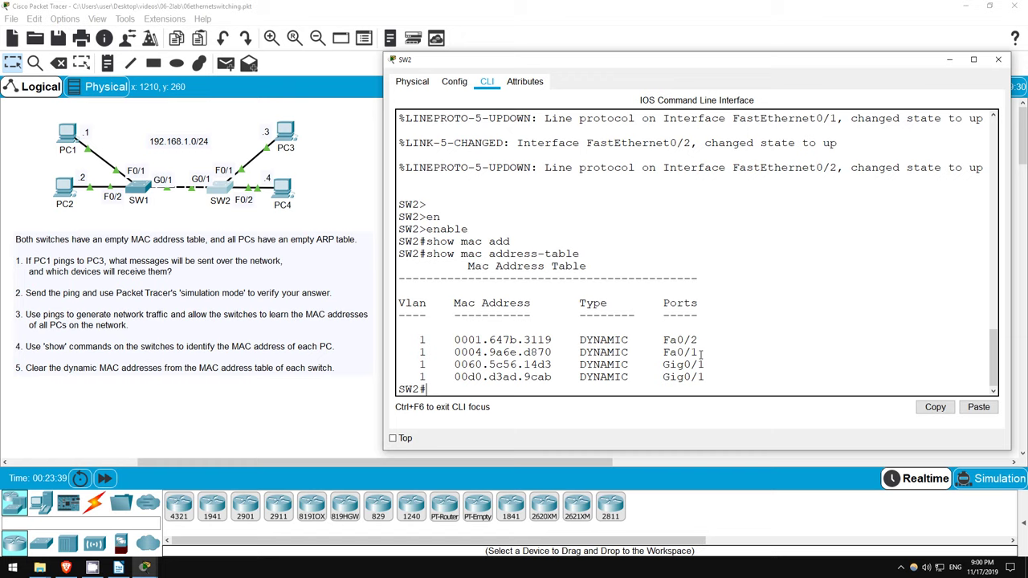
# Step: Highlight SW2's entries 0004.9a6e.d870 on Fa0/1 and 0001.647b.3119 on Fa0/2
pyautogui.moveTo(697, 352); pyautogui.dragTo(454, 352)
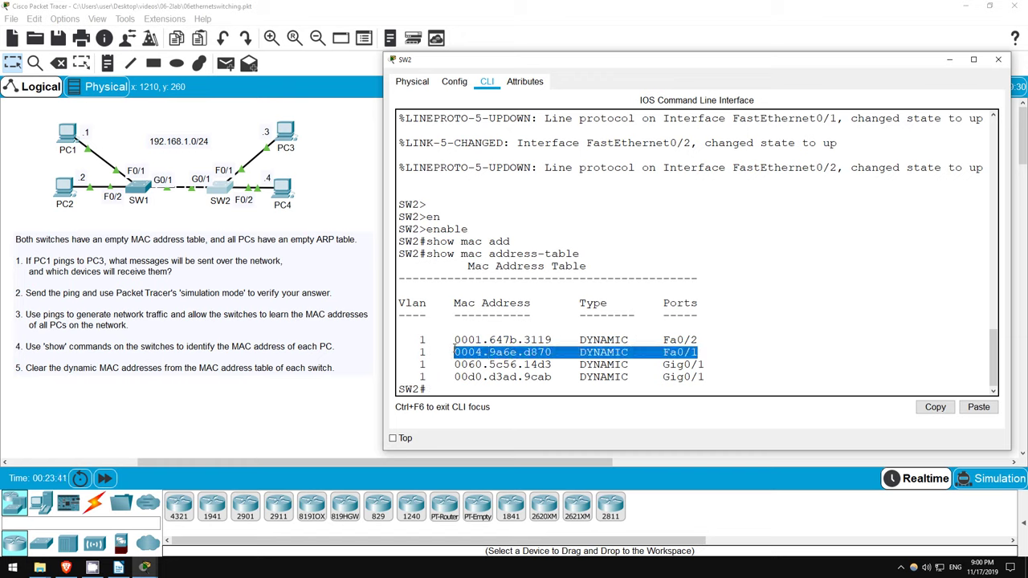
pyautogui.click(655, 339)
pyautogui.moveTo(708, 339); pyautogui.dragTo(446, 340)
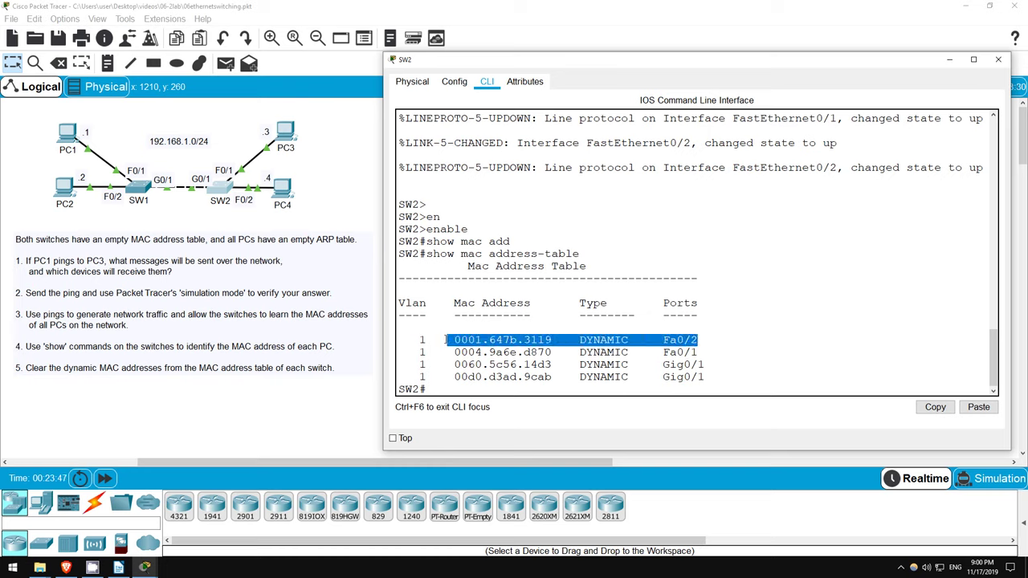
pyautogui.click(484, 388)
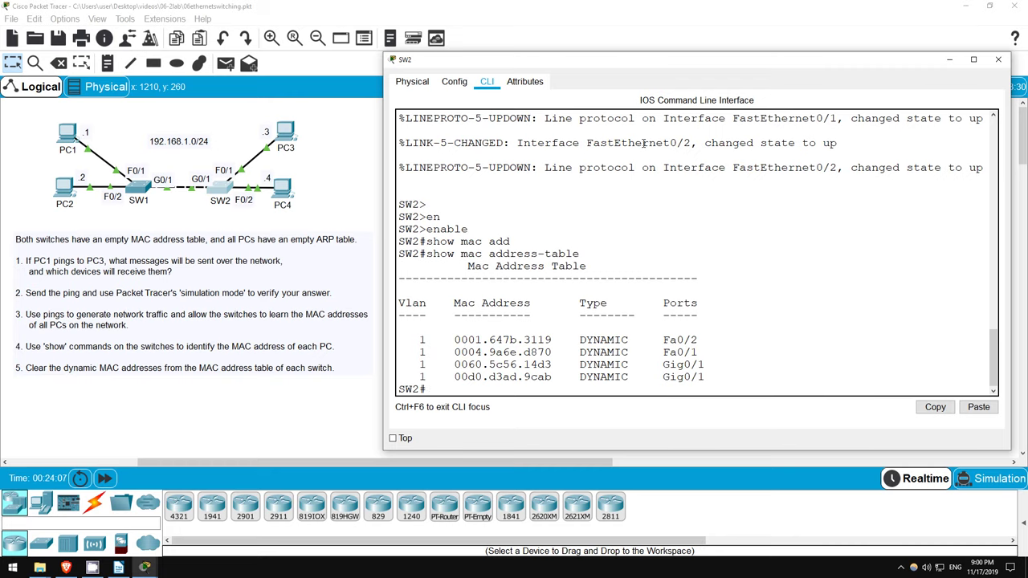
# Step: Run clear mac address-table dynamic on SW2 after checking options with ?, then confirm an empty table
pyautogui.write('clear mac add')
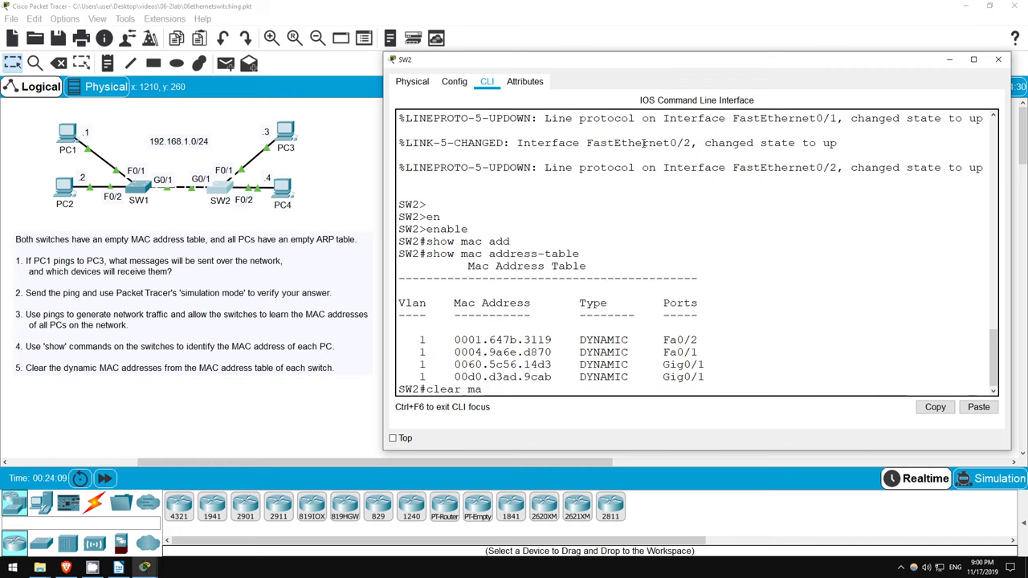
pyautogui.press('Tab')
pyautogui.write('dyn')
pyautogui.press('Tab')
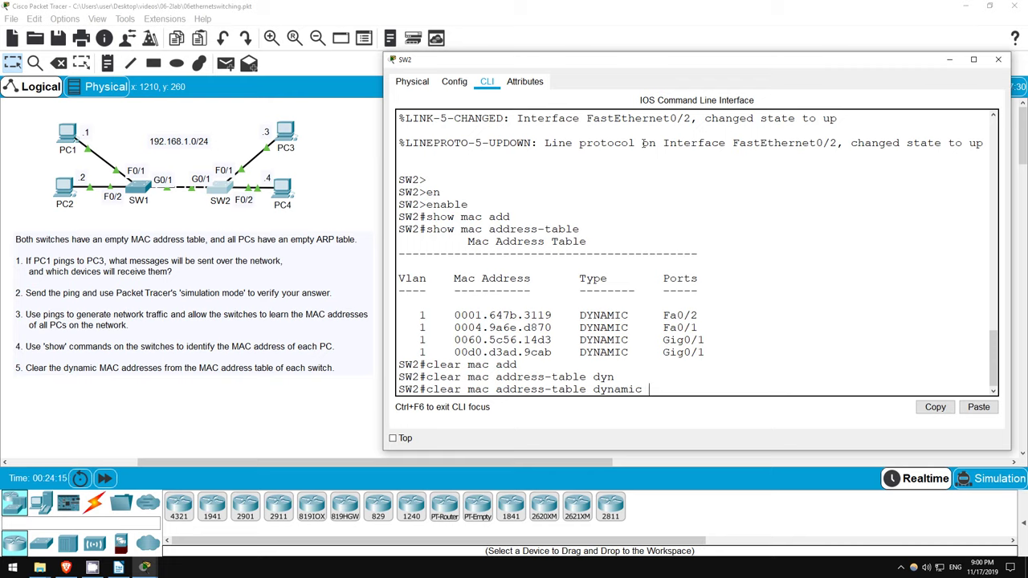
pyautogui.write('?')
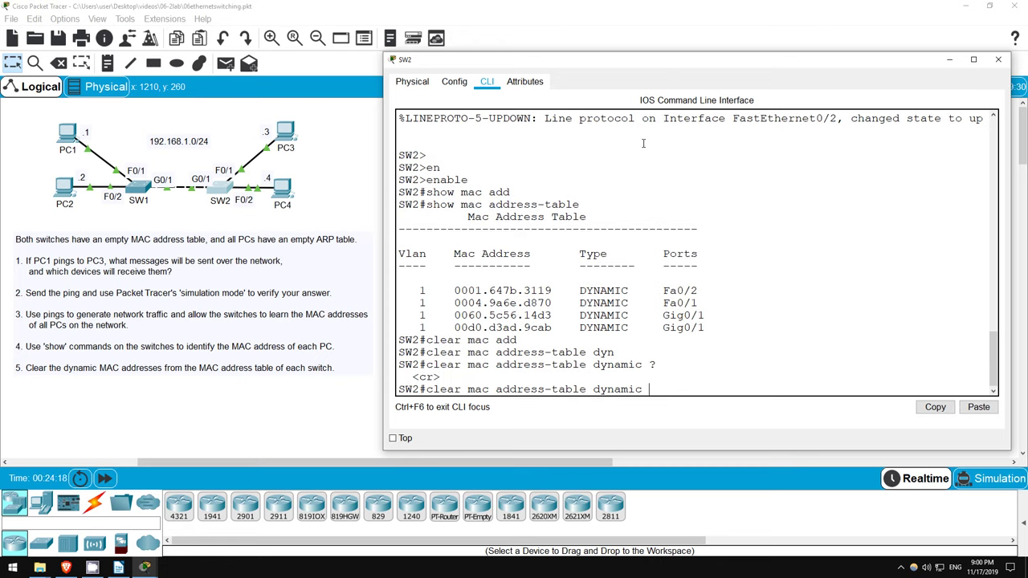
pyautogui.moveTo(405, 377); pyautogui.dragTo(464, 375)
pyautogui.click(647, 389)
pyautogui.press('Return')
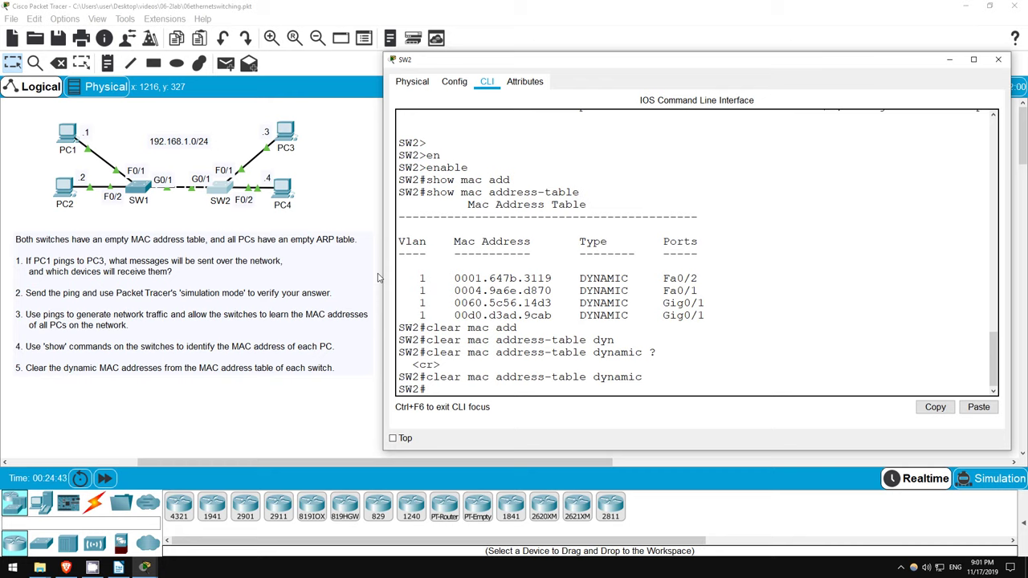
pyautogui.press('Up')
pyautogui.press('Up')
pyautogui.press('Up')
pyautogui.press('Up')
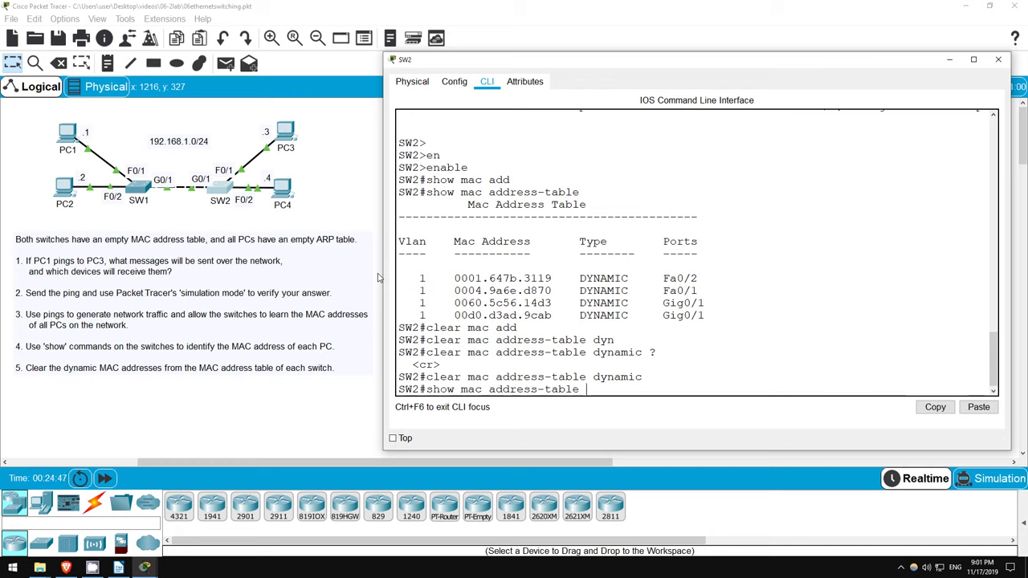
pyautogui.press('Return')
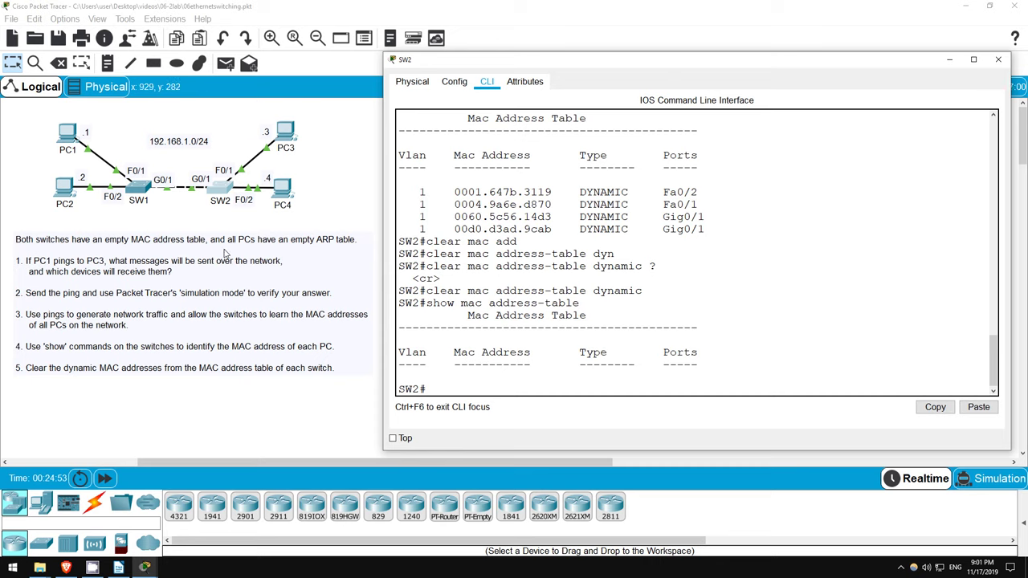
# Step: On SW1, run clear mac address-table dynamic and rerun show mac address-table, confirming no entries
pyautogui.click(152, 198)
pyautogui.click(146, 191)
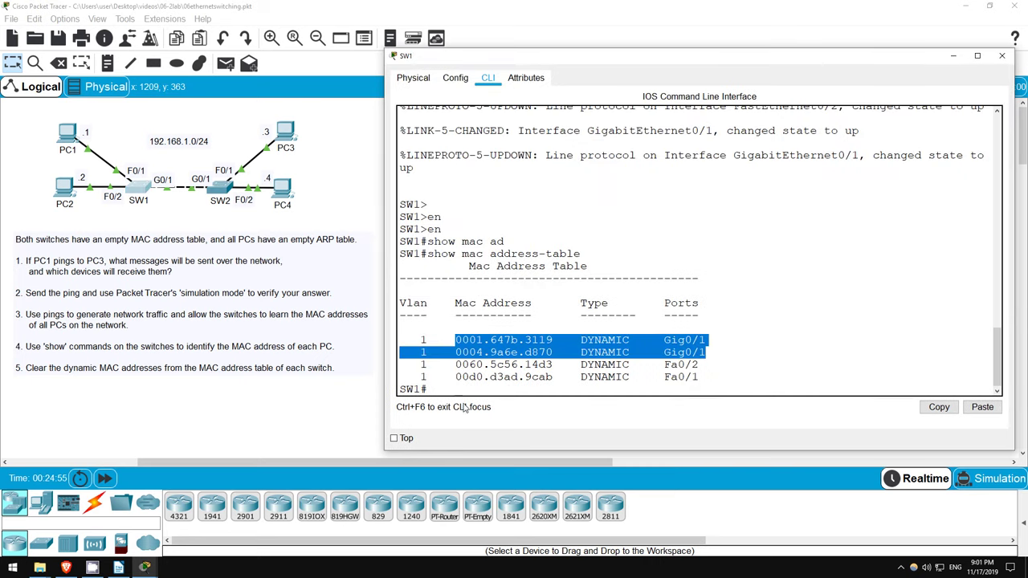
pyautogui.click(452, 388)
pyautogui.write('clear mac add')
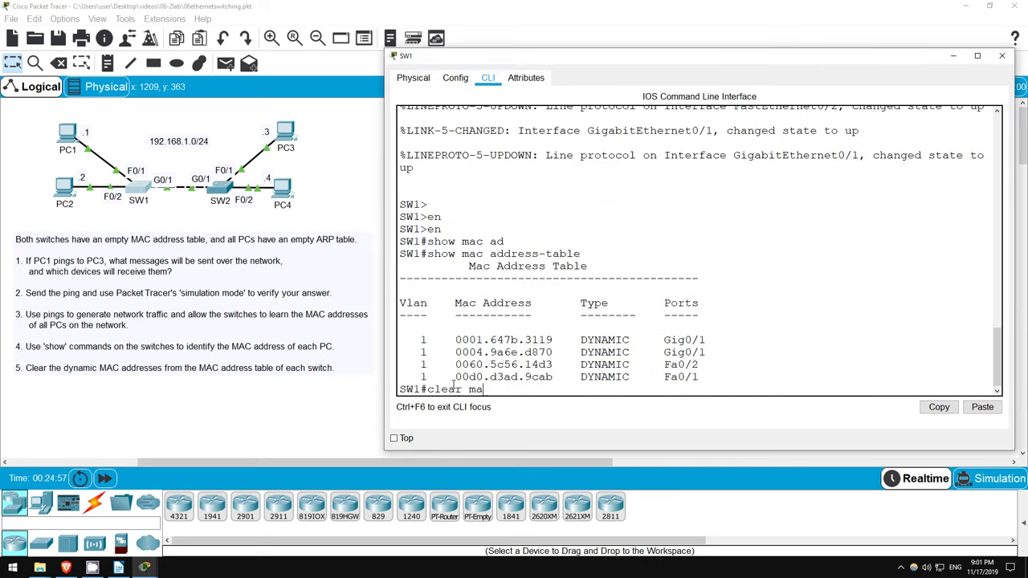
pyautogui.press('Tab')
pyautogui.write('dyn')
pyautogui.press('Tab')
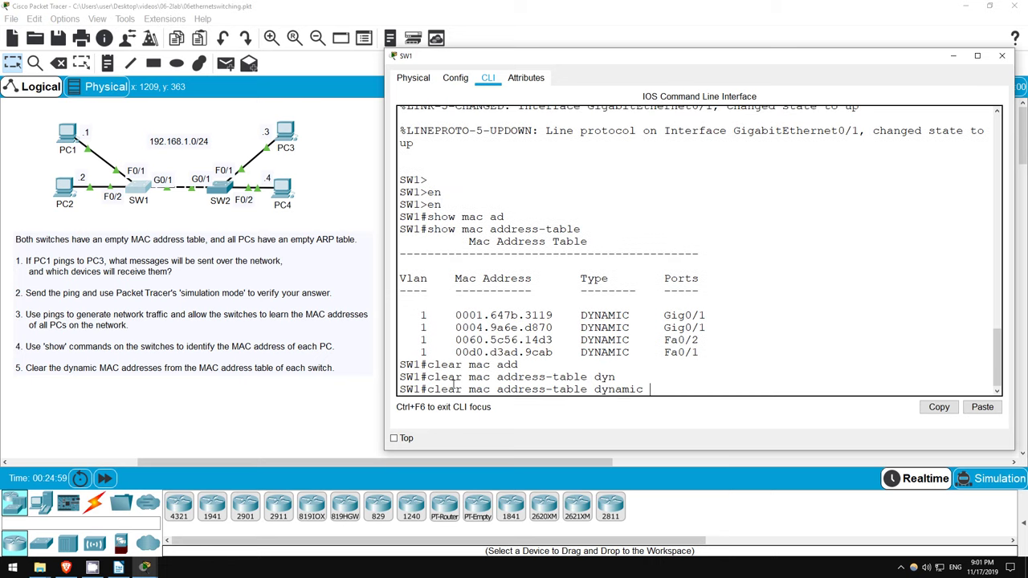
pyautogui.press('Return')
pyautogui.press('Up')
pyautogui.press('Up')
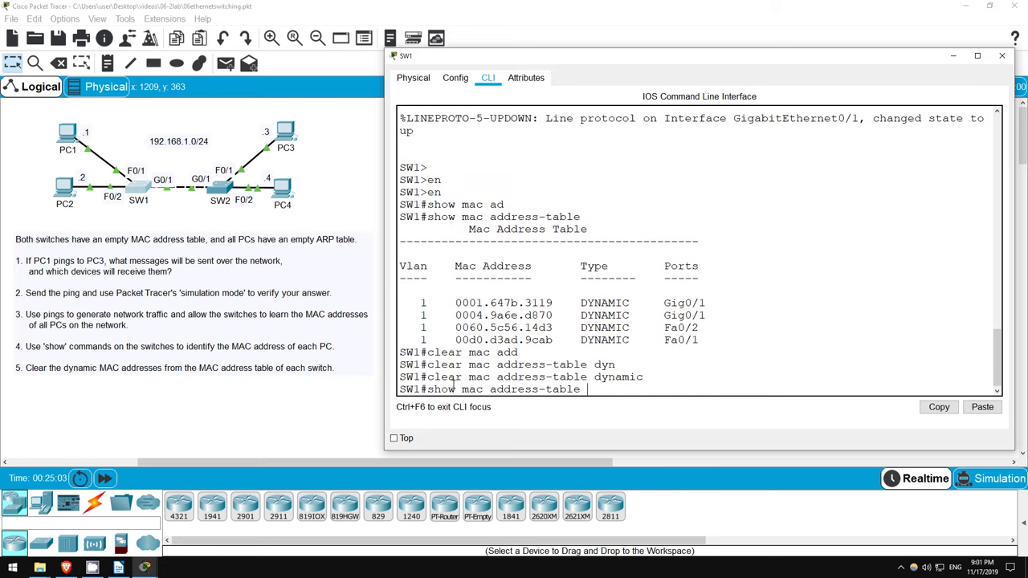
pyautogui.press('Return')
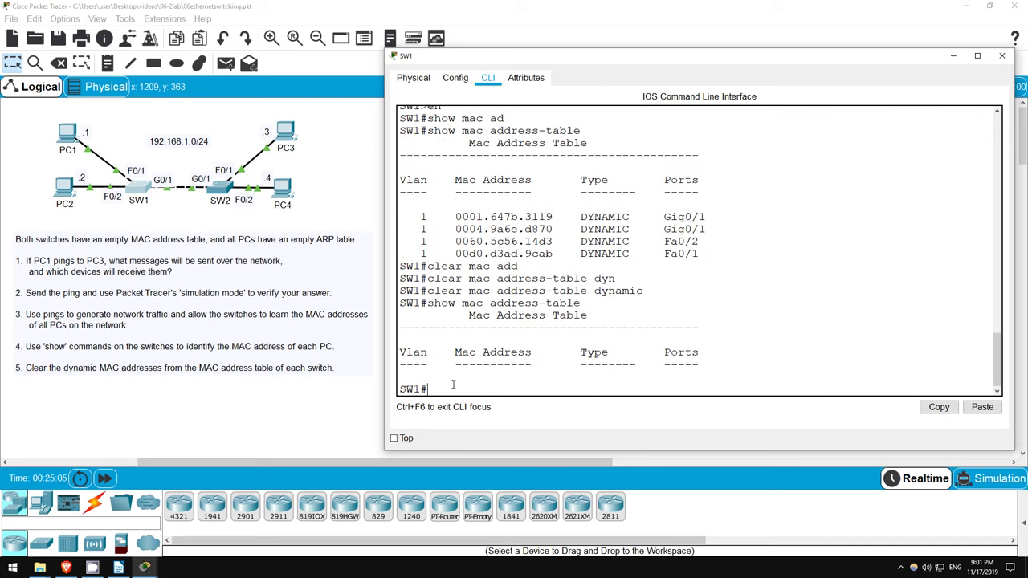